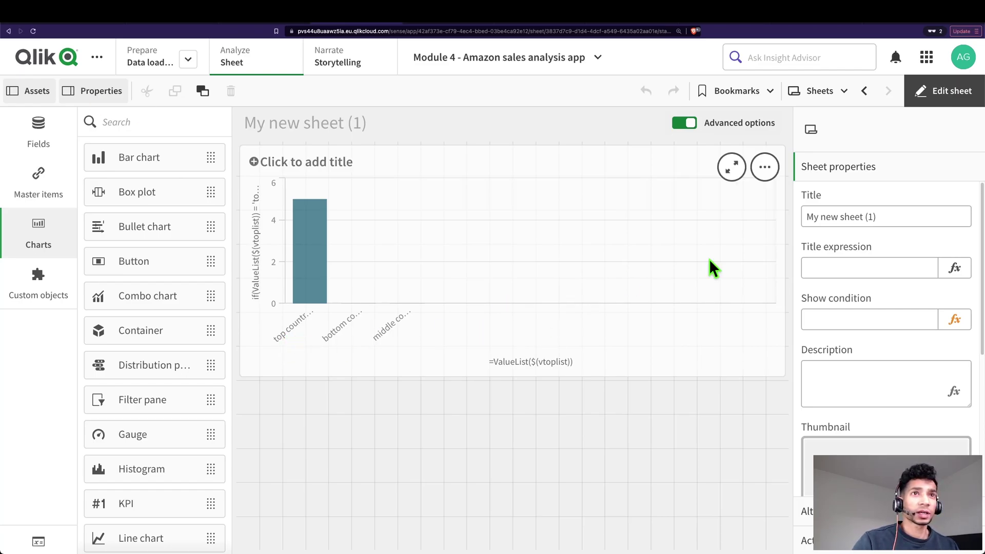
- Review the vtoplist variable's definition in the data load script and return to the sheet
{"action": "left_click", "coordinate": [151, 62]}
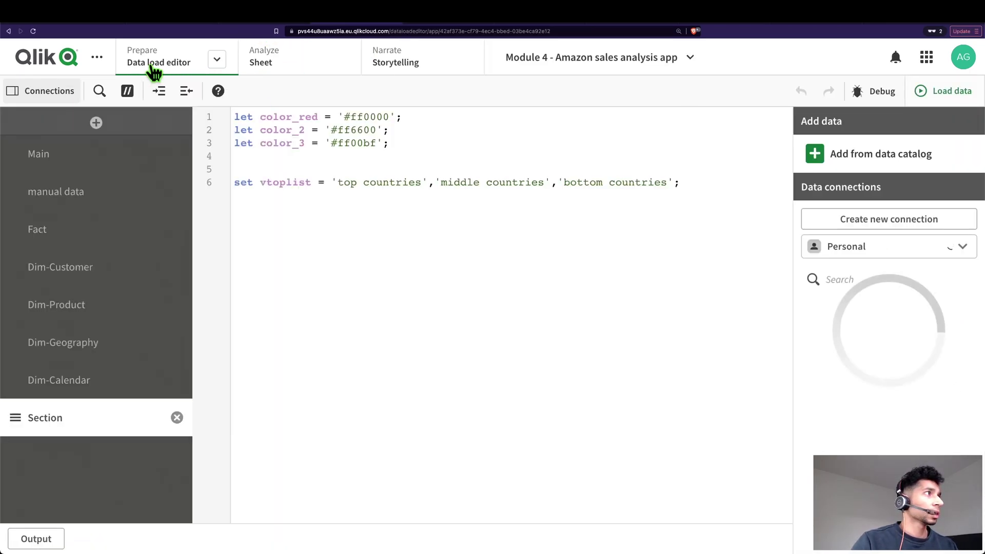
{"action": "left_click_drag", "start_coordinate": [244, 183], "coordinate": [670, 183]}
{"action": "left_click", "coordinate": [315, 205]}
{"action": "double_click", "coordinate": [301, 183]}
{"action": "left_click", "coordinate": [279, 65]}
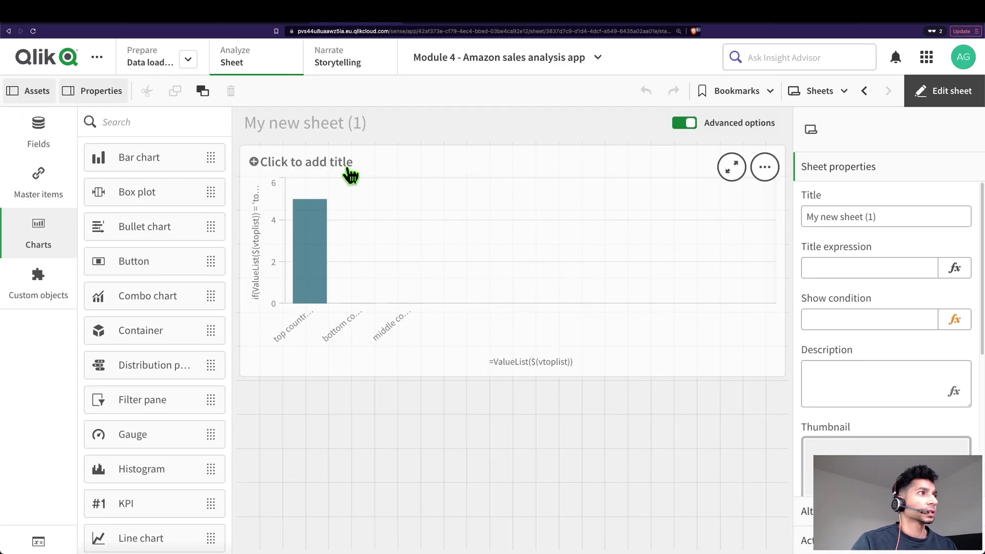
- Examine the vtoplist reference in the bar chart's dimension expression and compare it with the variable's definition in the load script
{"action": "left_click", "coordinate": [493, 167]}
{"action": "left_click", "coordinate": [907, 237]}
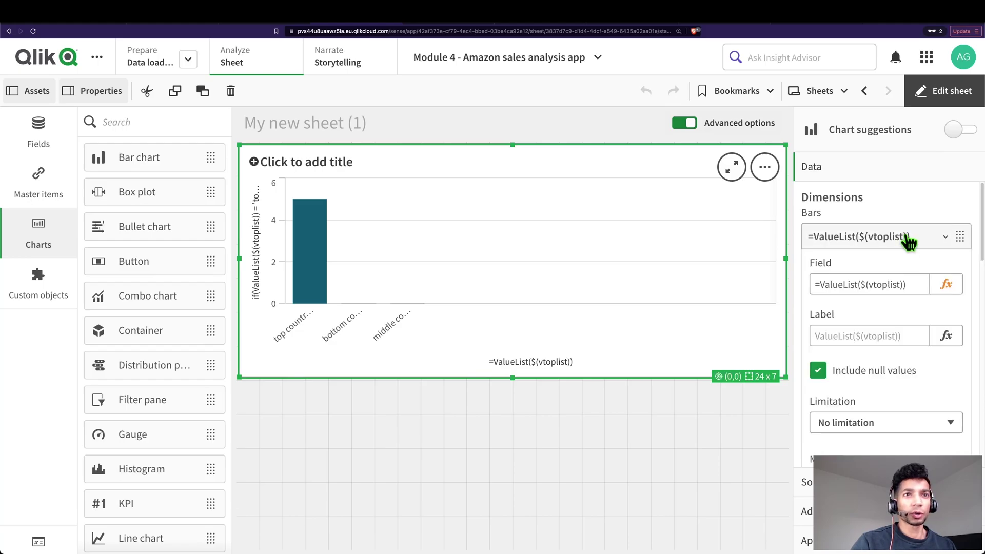
{"action": "left_click", "coordinate": [946, 284]}
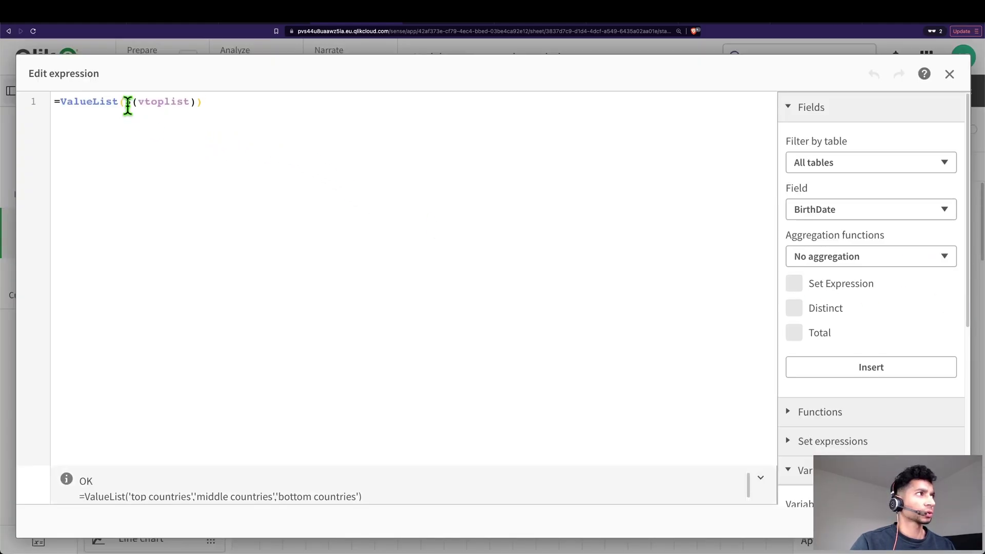
{"action": "double_click", "coordinate": [143, 102]}
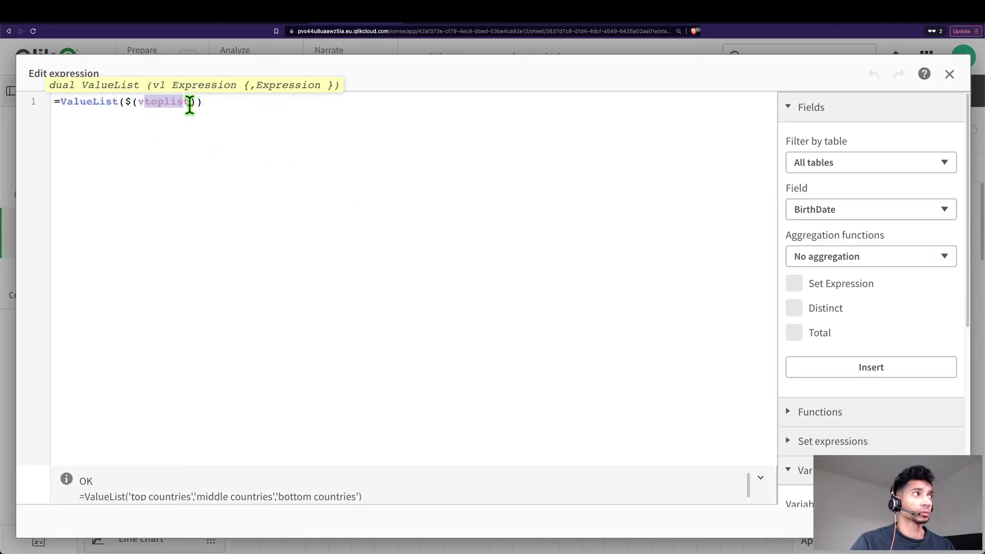
{"action": "left_click_drag", "start_coordinate": [189, 102], "coordinate": [140, 104]}
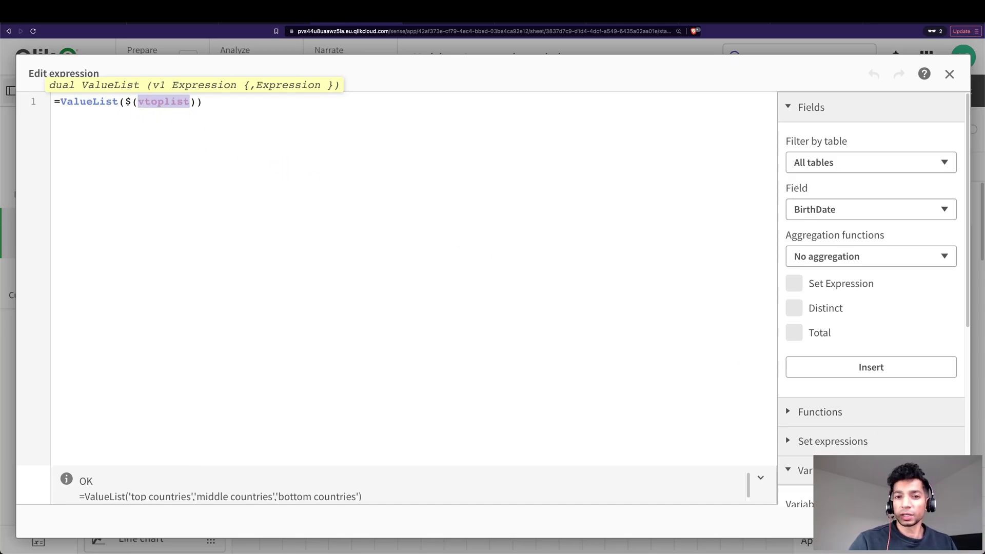
{"action": "left_click", "coordinate": [938, 521]}
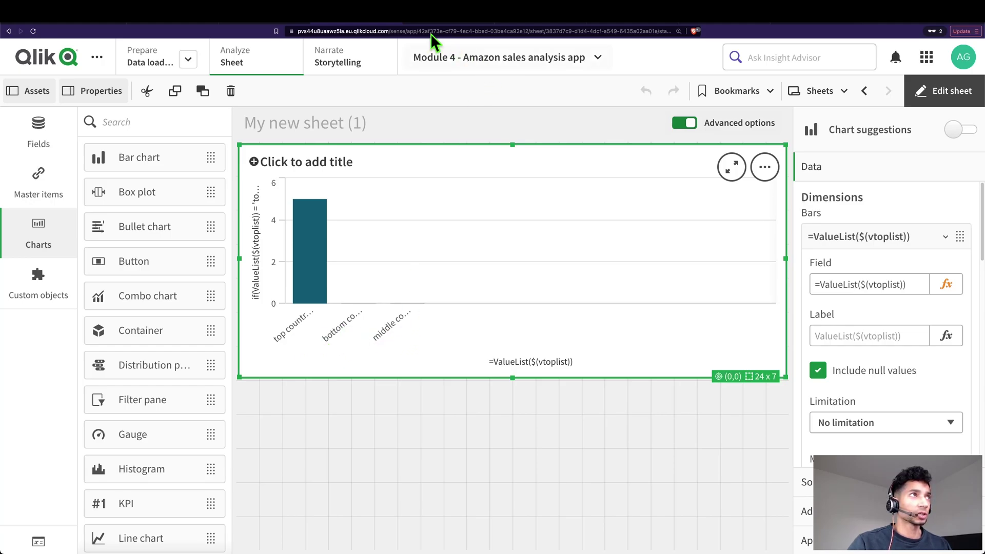
{"action": "left_click", "coordinate": [154, 64]}
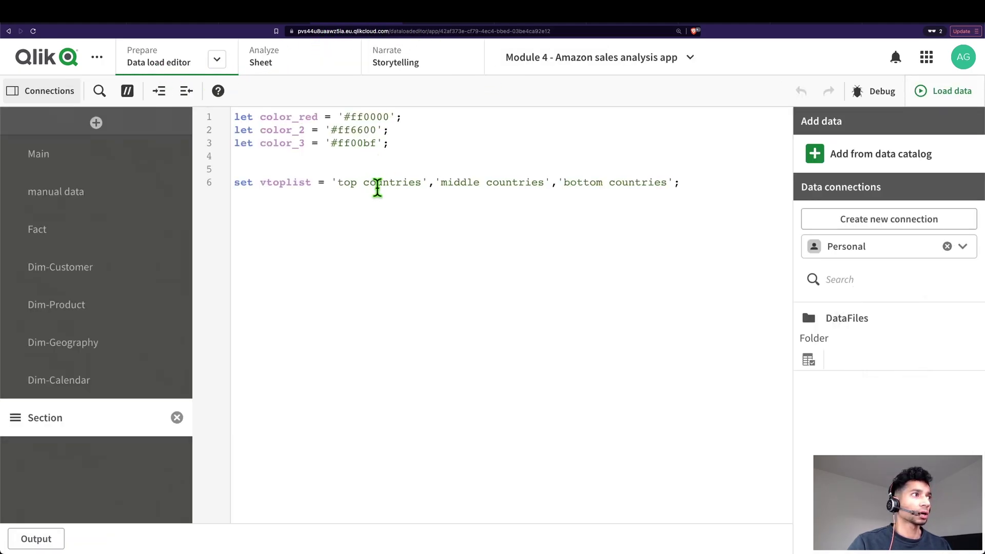
{"action": "left_click", "coordinate": [247, 67]}
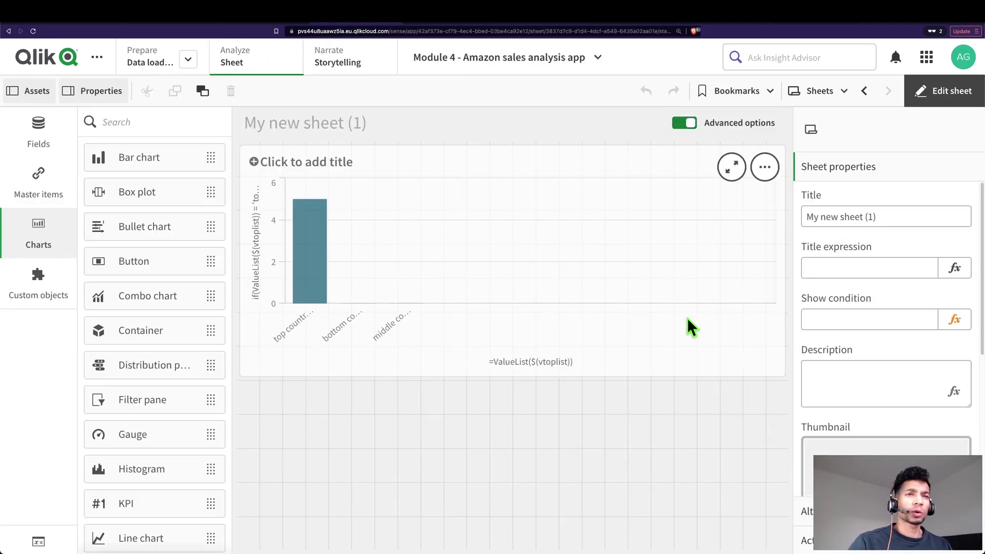
- Examine the sales thresholds and Country aggregation for top and middle countries in the bar chart's measure expression
{"action": "left_click", "coordinate": [657, 322]}
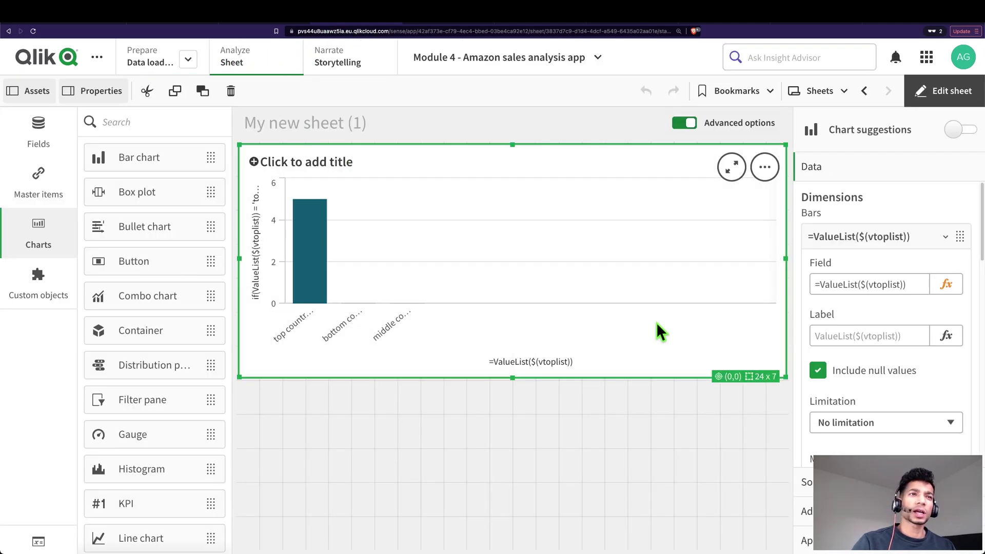
{"action": "left_click", "coordinate": [893, 237]}
{"action": "left_click", "coordinate": [944, 433]}
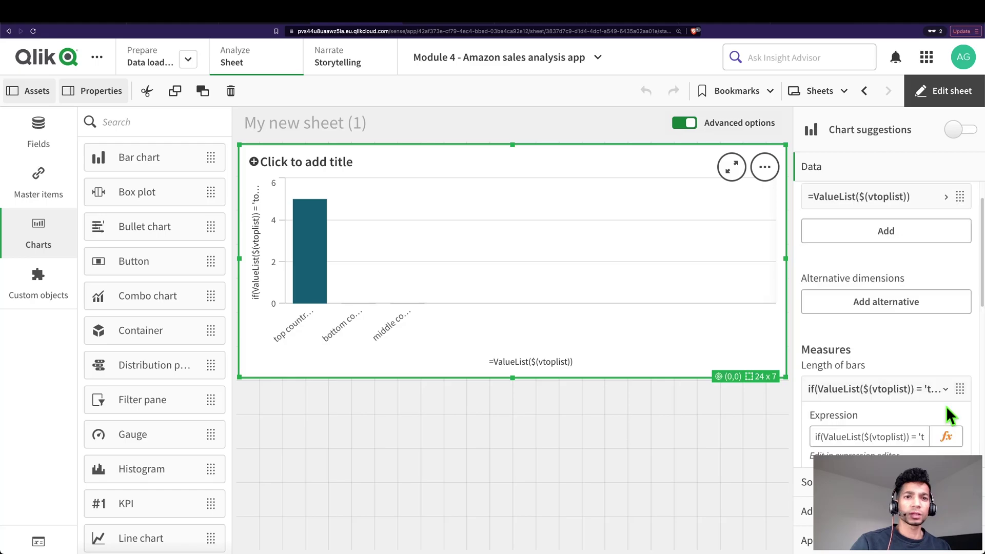
{"action": "left_click", "coordinate": [948, 436]}
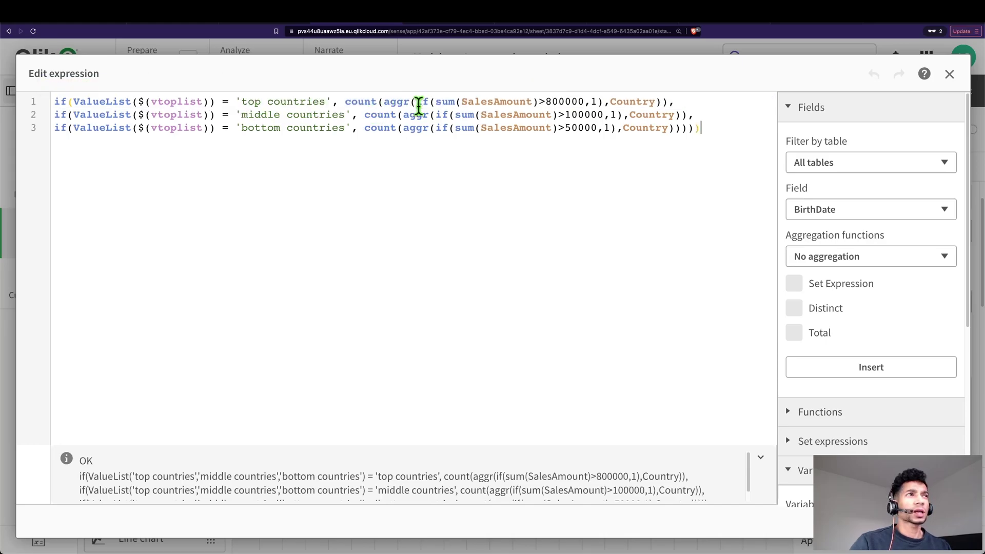
{"action": "left_click_drag", "start_coordinate": [436, 102], "coordinate": [585, 101]}
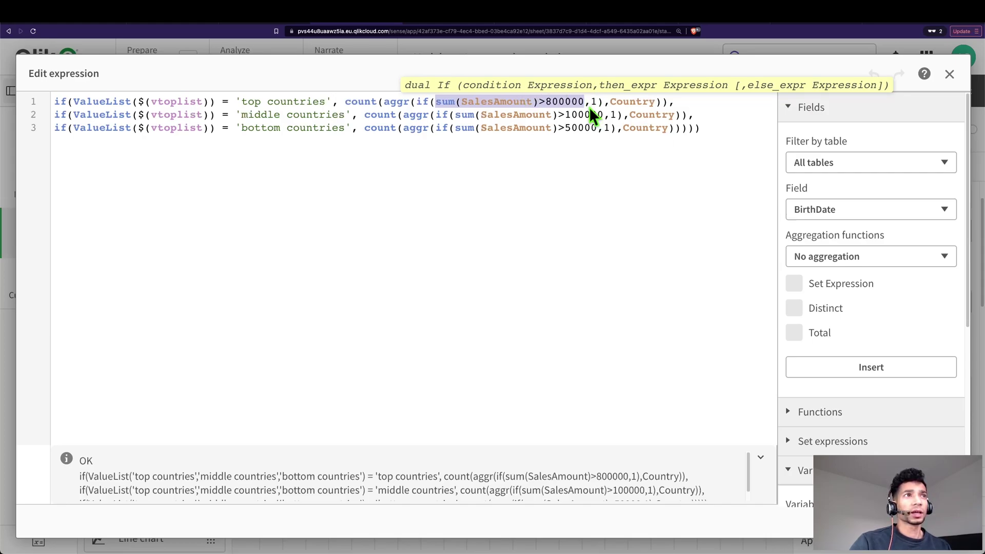
{"action": "double_click", "coordinate": [590, 102]}
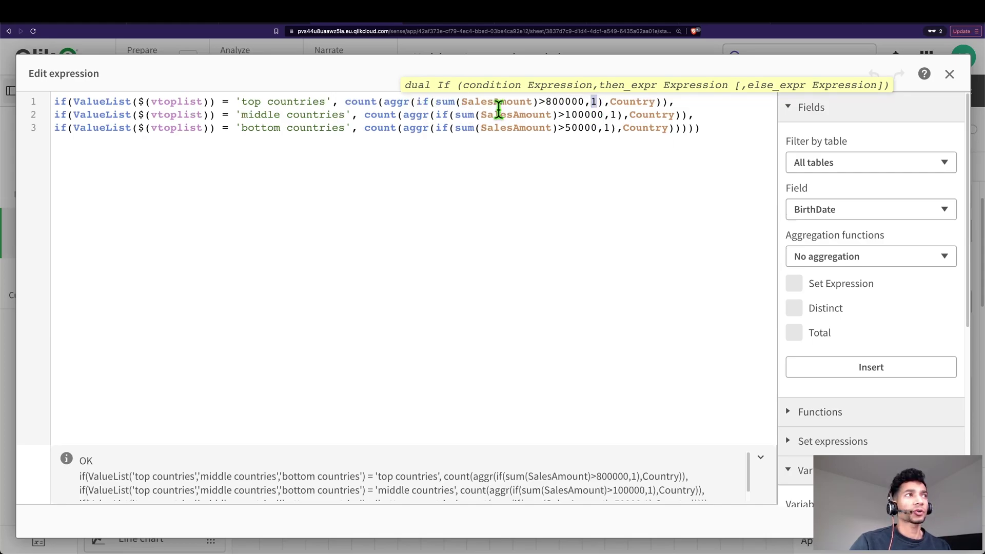
{"action": "left_click", "coordinate": [613, 102]}
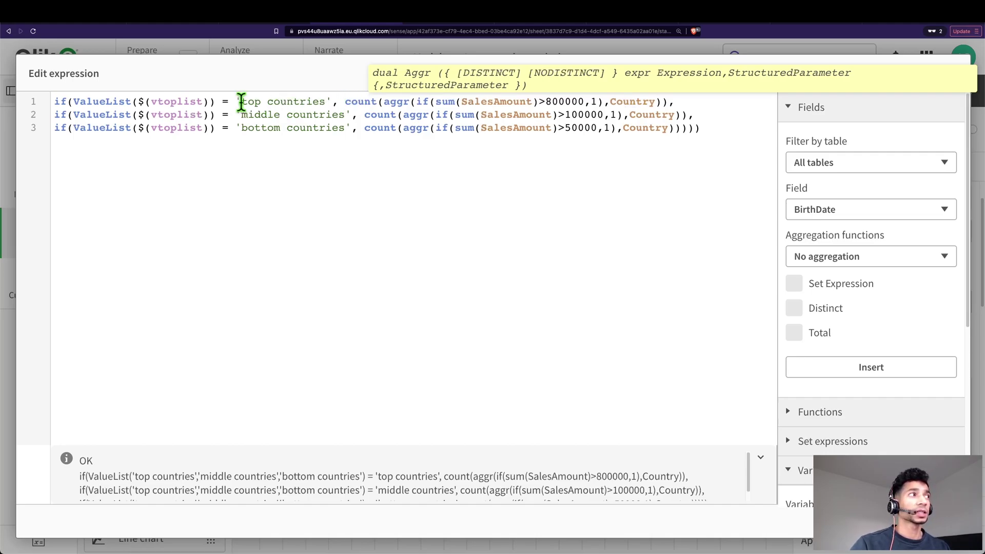
{"action": "left_click_drag", "start_coordinate": [239, 101], "coordinate": [331, 99]}
{"action": "left_click_drag", "start_coordinate": [240, 114], "coordinate": [350, 113]}
{"action": "left_click_drag", "start_coordinate": [436, 114], "coordinate": [604, 120]}
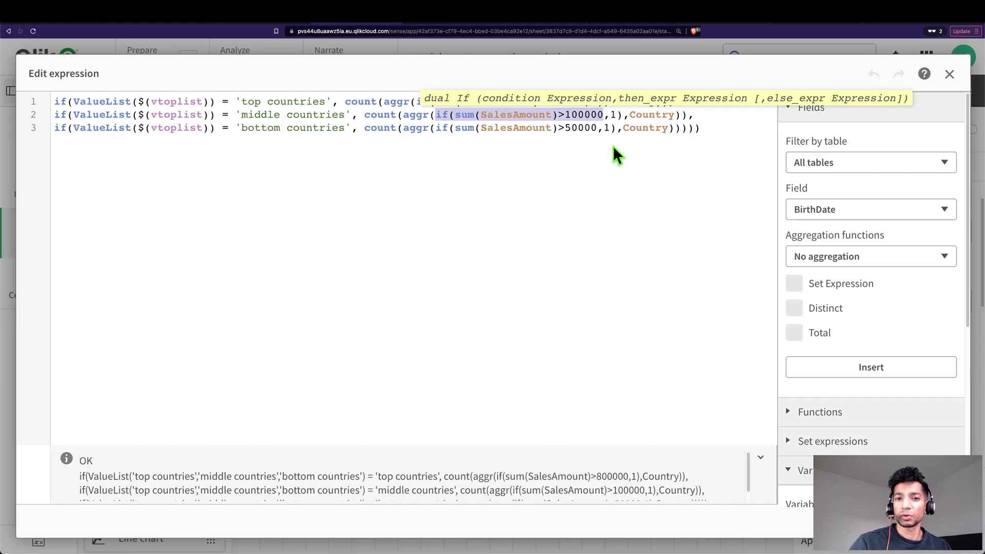
- Change the bottom countries condition in the measure expression to sum(SalesAmount)<100000 and apply it
{"action": "left_click_drag", "start_coordinate": [260, 129], "coordinate": [397, 128]}
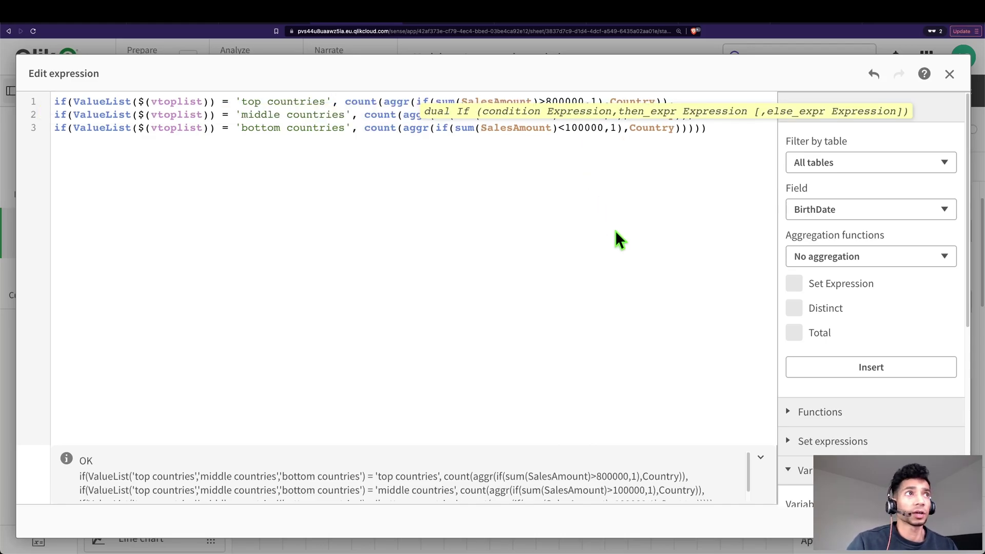
{"action": "left_click_drag", "start_coordinate": [415, 102], "coordinate": [583, 101]}
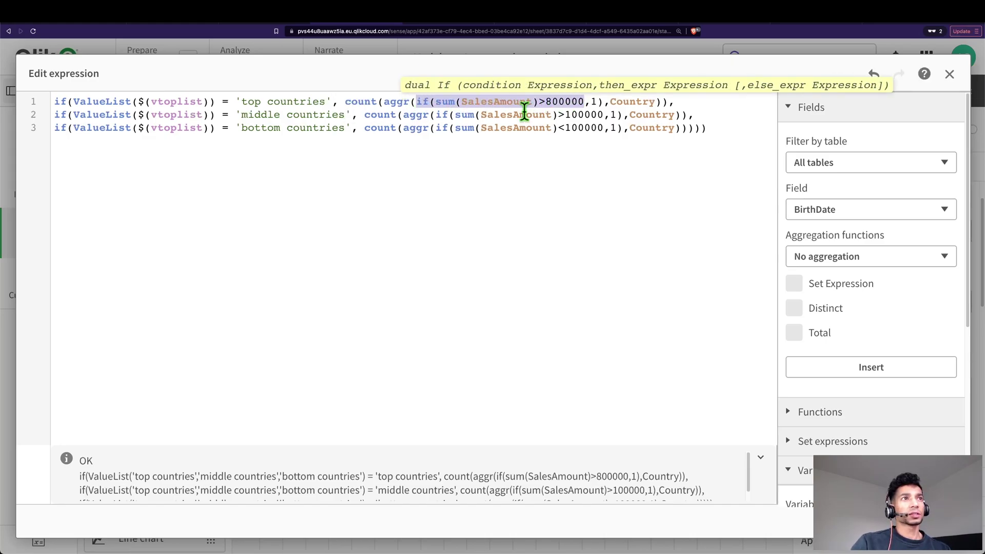
{"action": "left_click_drag", "start_coordinate": [610, 102], "coordinate": [656, 103]}
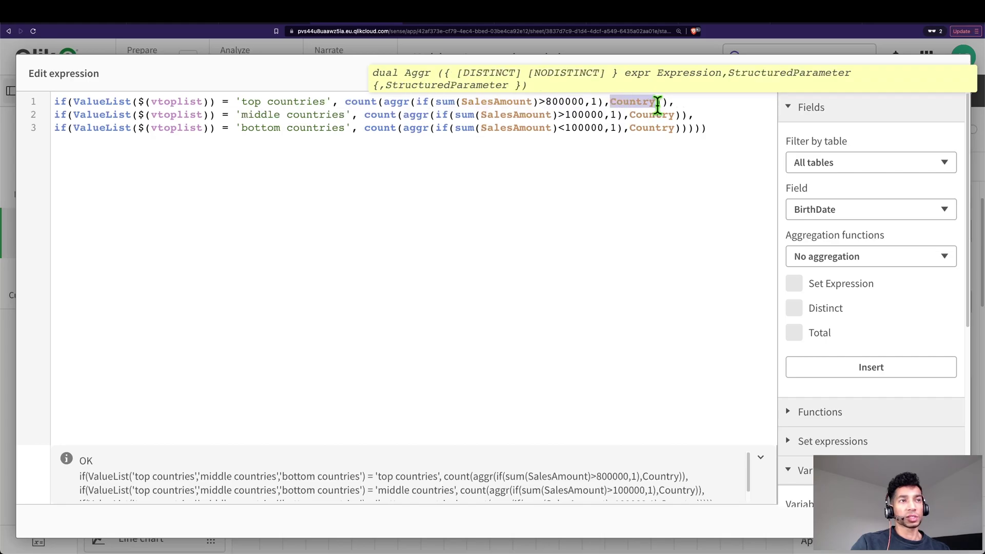
{"action": "double_click", "coordinate": [361, 102]}
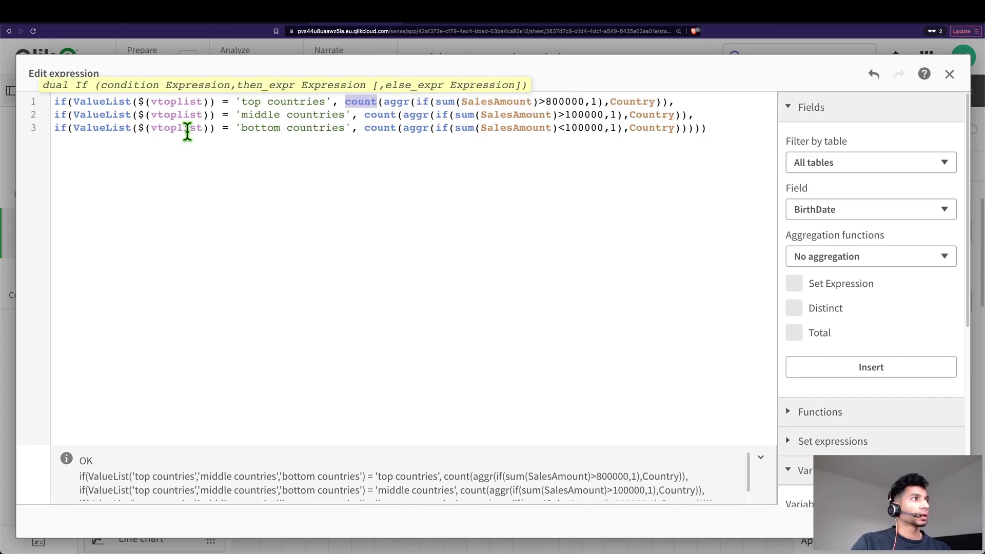
{"action": "left_click_drag", "start_coordinate": [87, 102], "coordinate": [325, 103]}
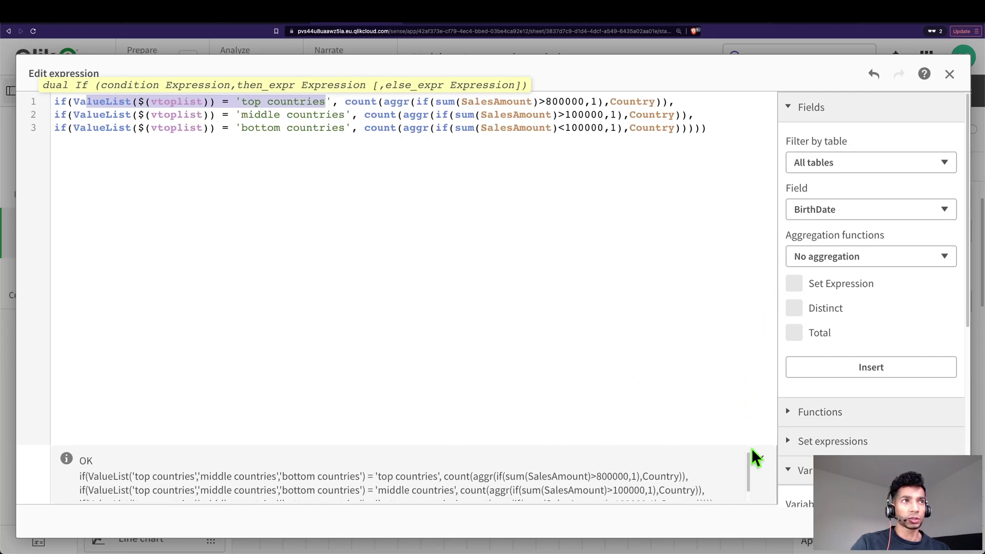
{"action": "key", "text": "Escape"}
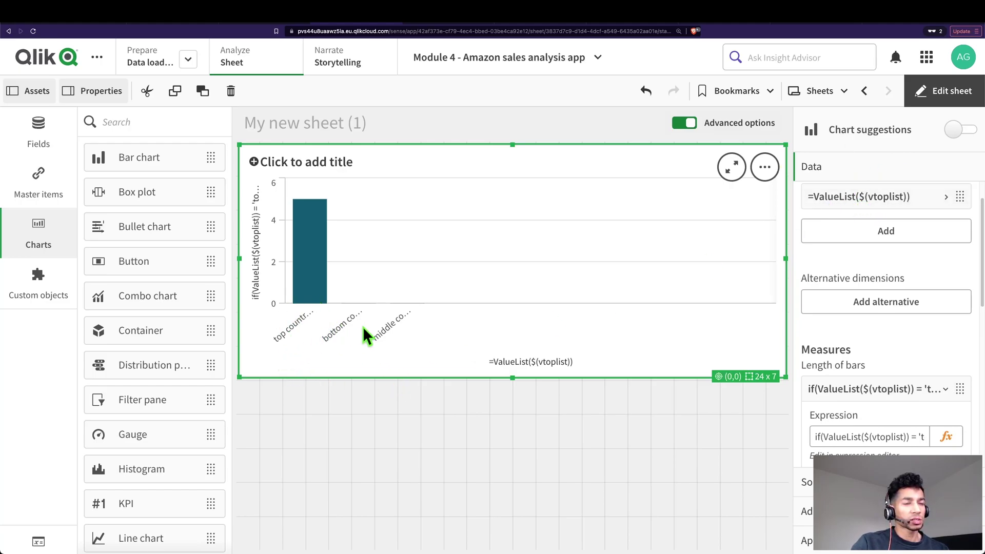
- Review the aggr function's grouping by Country and clear the bar chart's measure expression
{"action": "left_click", "coordinate": [945, 436]}
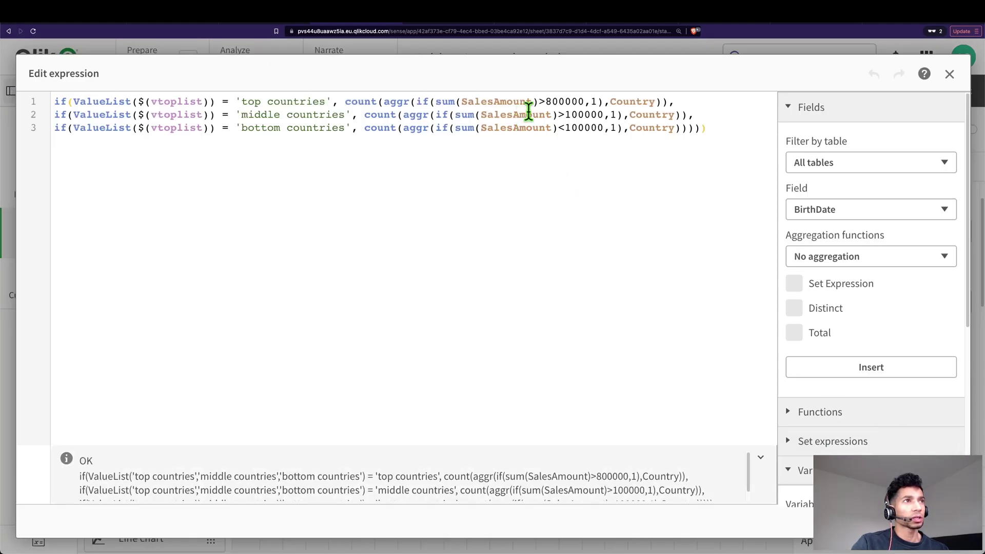
{"action": "left_click_drag", "start_coordinate": [383, 102], "coordinate": [410, 102]}
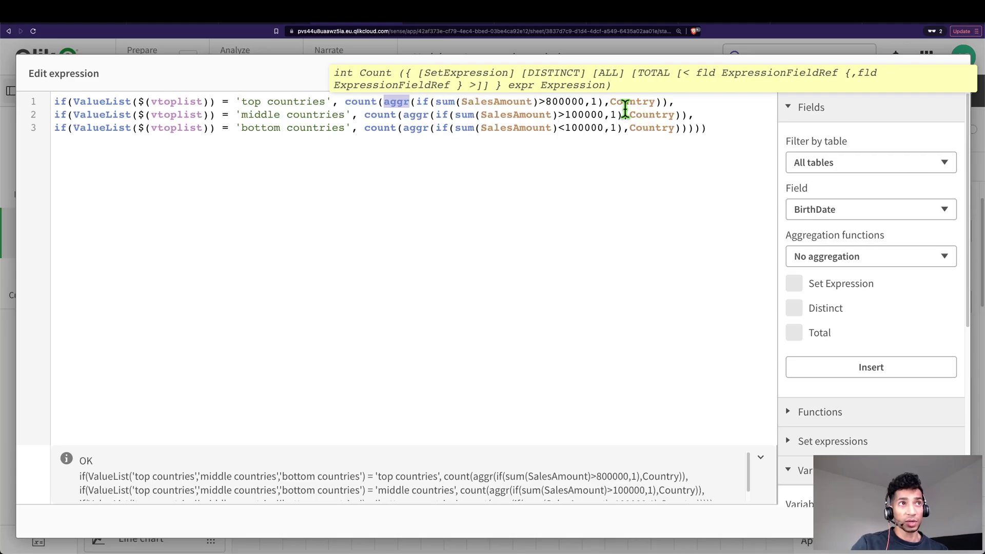
{"action": "left_click_drag", "start_coordinate": [604, 102], "coordinate": [657, 104]}
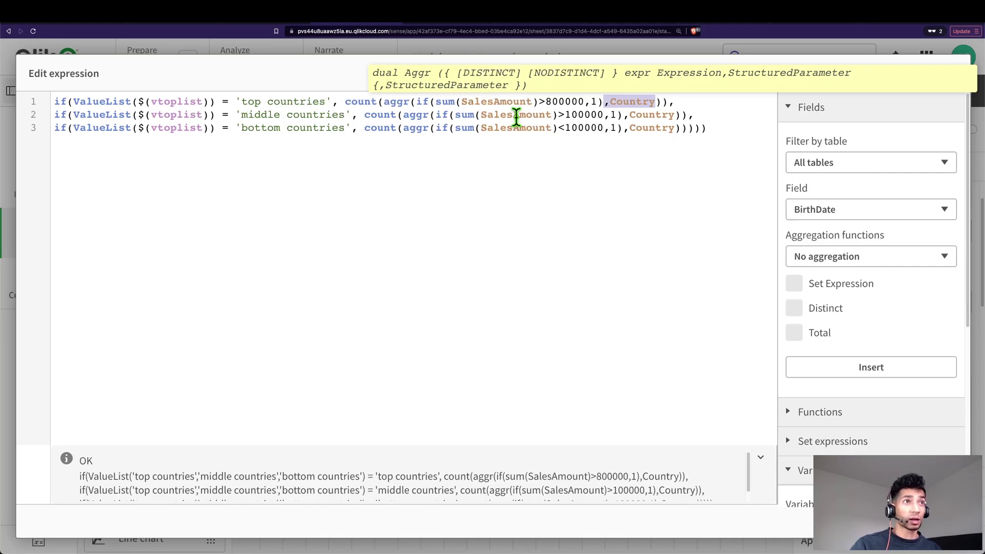
{"action": "double_click", "coordinate": [622, 101]}
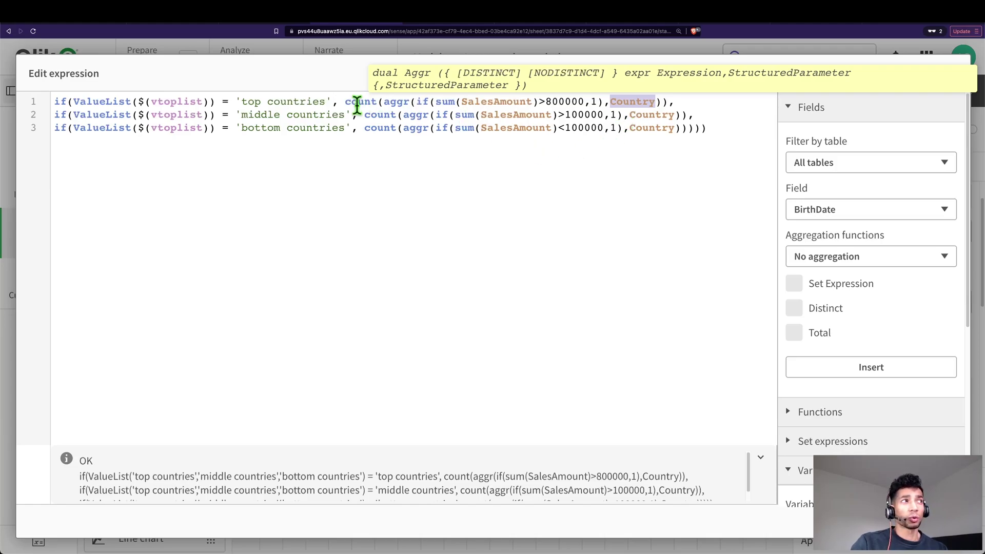
{"action": "key", "text": "Escape"}
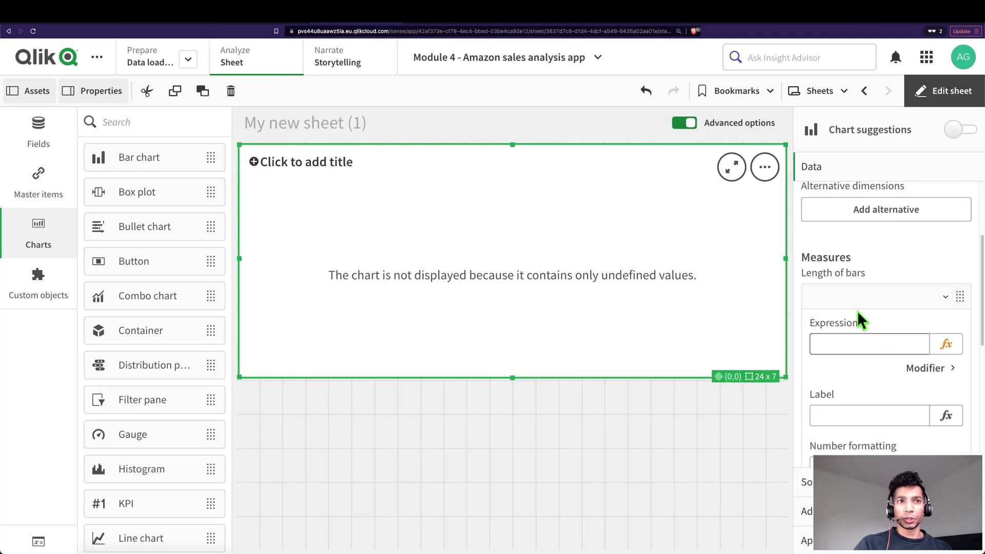
- Examine the ValueList expression used as the bar chart's dimension and leave the expression editor
{"action": "left_click", "coordinate": [857, 310]}
{"action": "scroll", "coordinate": [860, 288], "scroll_direction": "up", "scroll_amount": 1}
{"action": "left_click", "coordinate": [852, 193]}
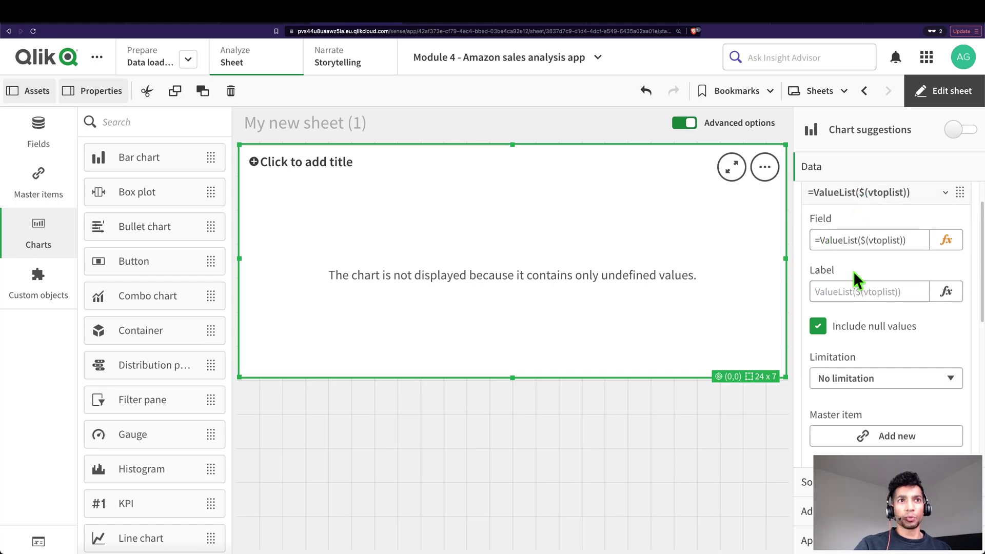
{"action": "left_click", "coordinate": [946, 241]}
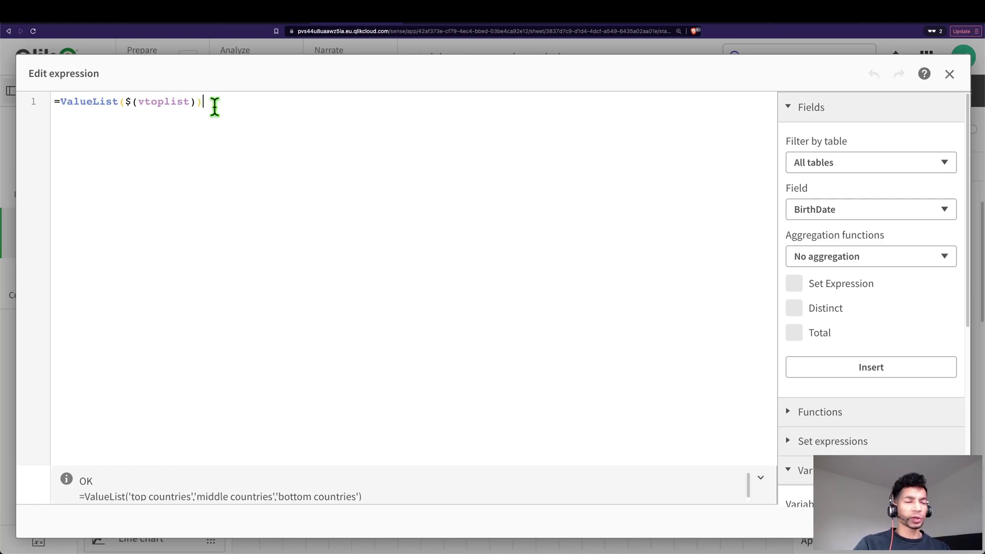
{"action": "left_click_drag", "start_coordinate": [214, 107], "coordinate": [66, 103]}
{"action": "left_click", "coordinate": [152, 139]}
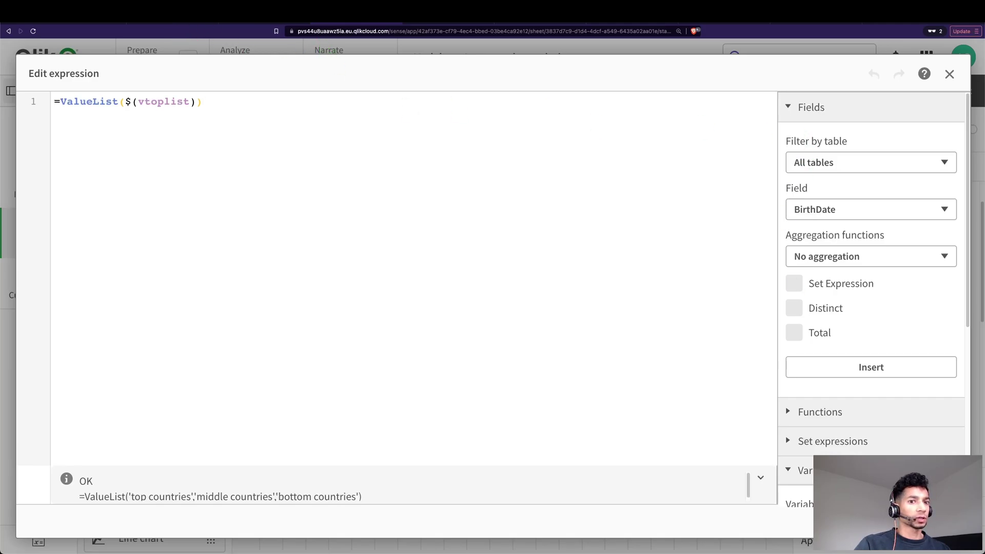
{"action": "key", "text": "Escape"}
- Review the three country group labels assigned to vtoplist in the data load script
{"action": "left_click", "coordinate": [146, 61]}
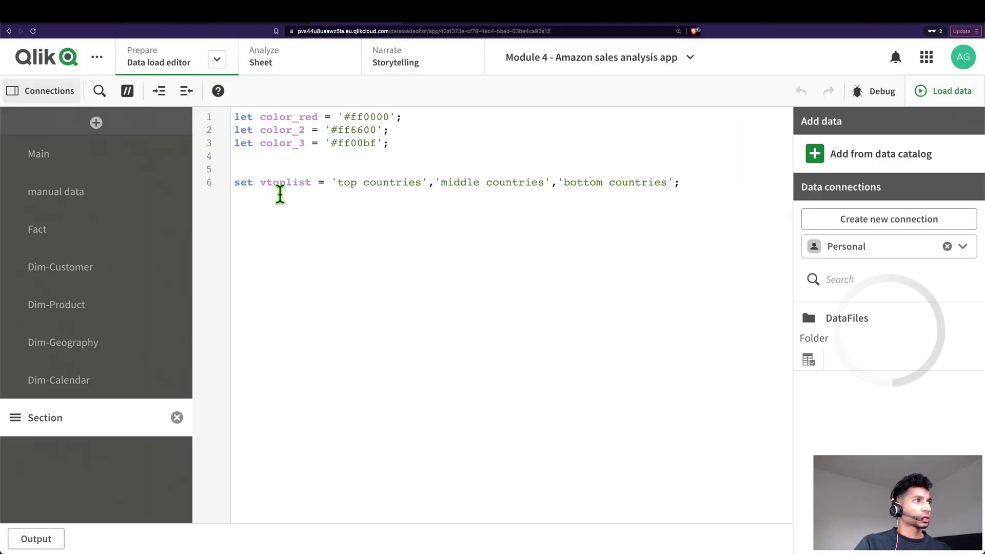
{"action": "left_click_drag", "start_coordinate": [332, 182], "coordinate": [676, 183]}
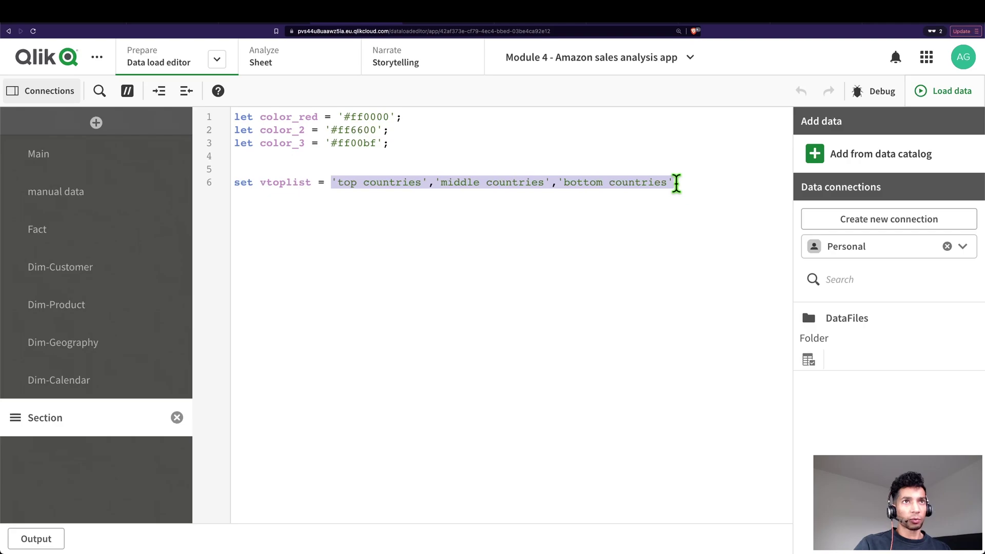
{"action": "left_click", "coordinate": [437, 206]}
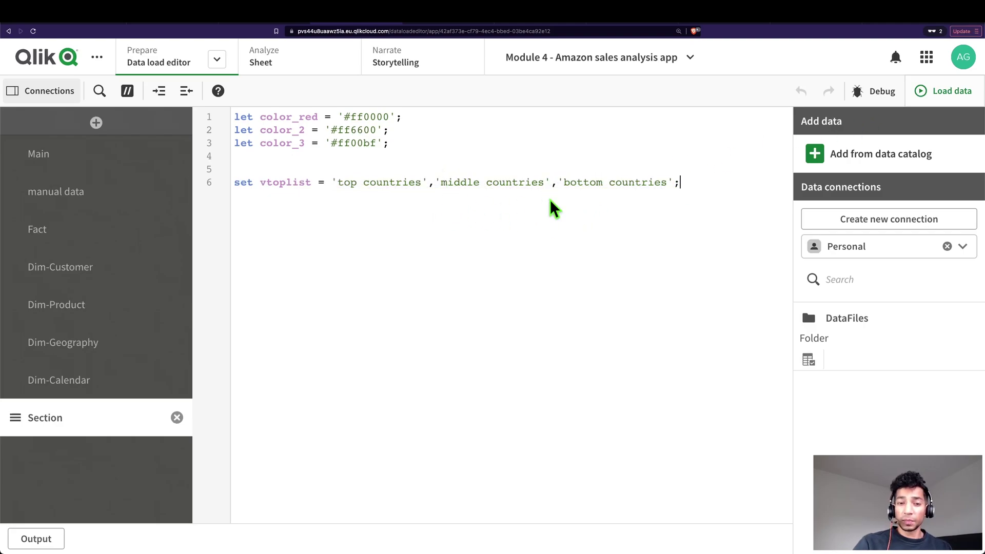
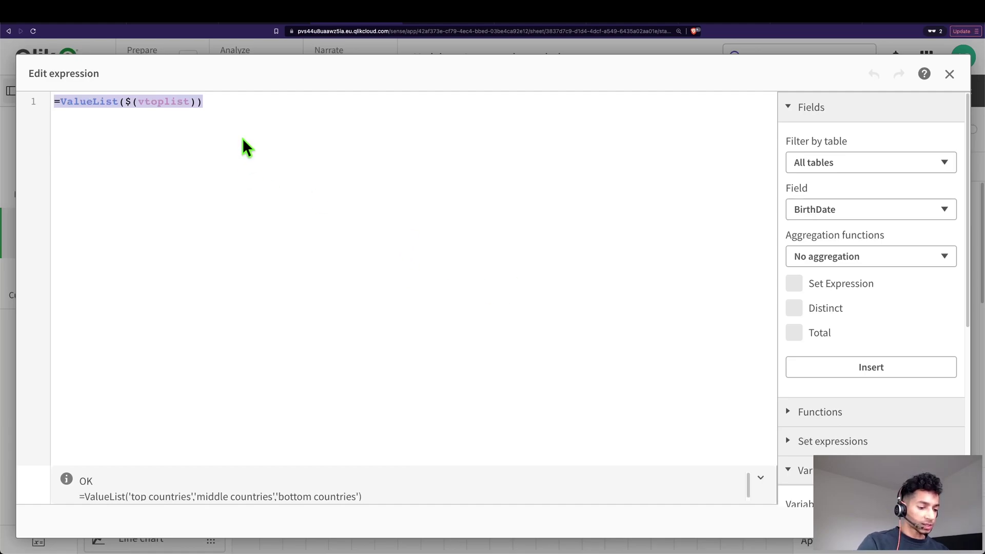
- Replace the dimension's ValueList expression with an if condition that returns 'Top countries' when sum(SalesAmount) > 800000
{"action": "key", "text": "BackSpace"}
{"action": "type", "text": "if("}
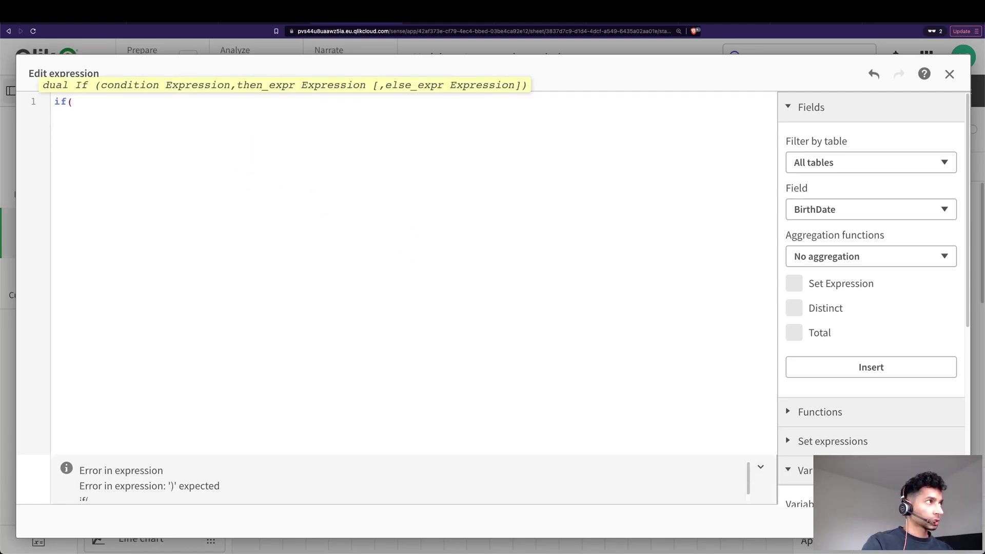
{"action": "type", "text": "sum"}
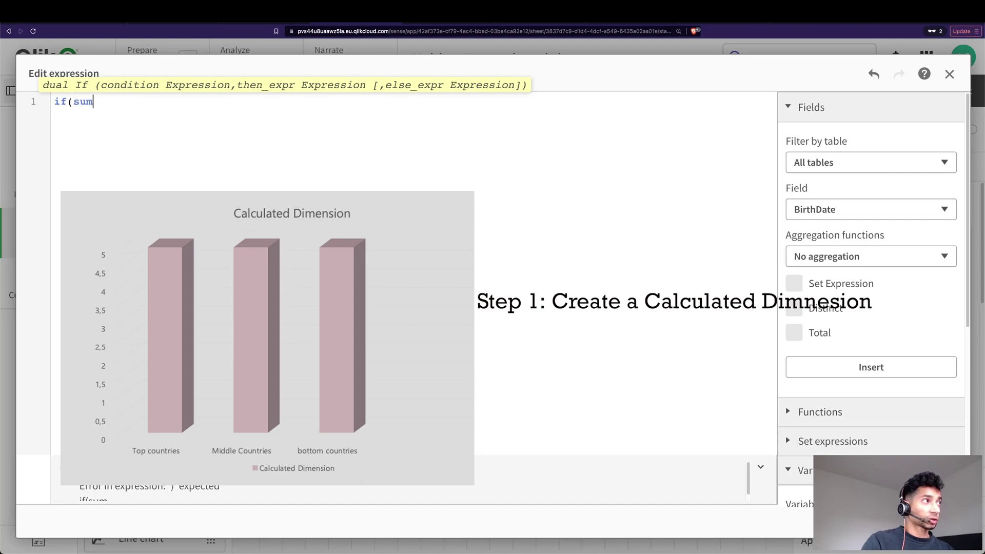
{"action": "type", "text": "(sal"}
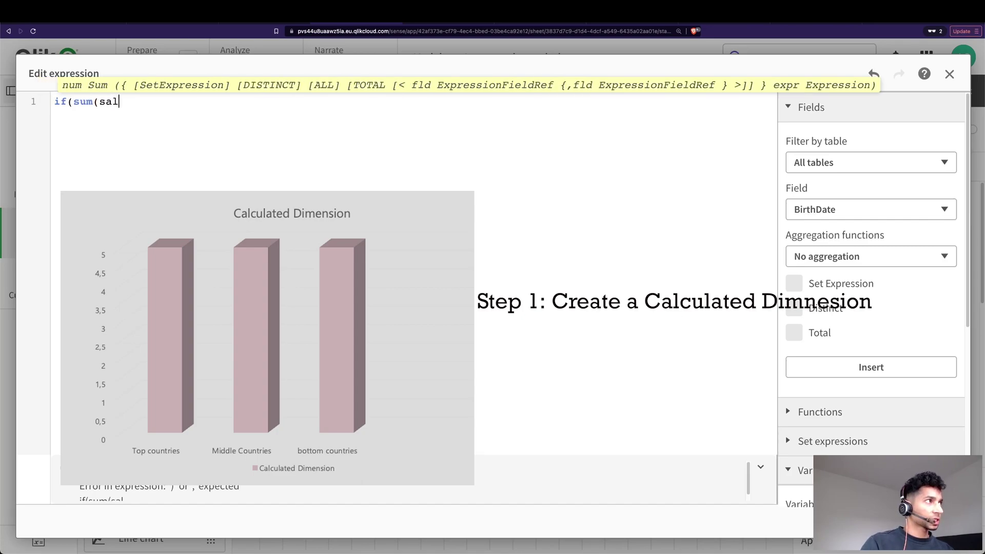
{"action": "key", "text": "Return"}
{"action": "type", "text": ") > 800000"}
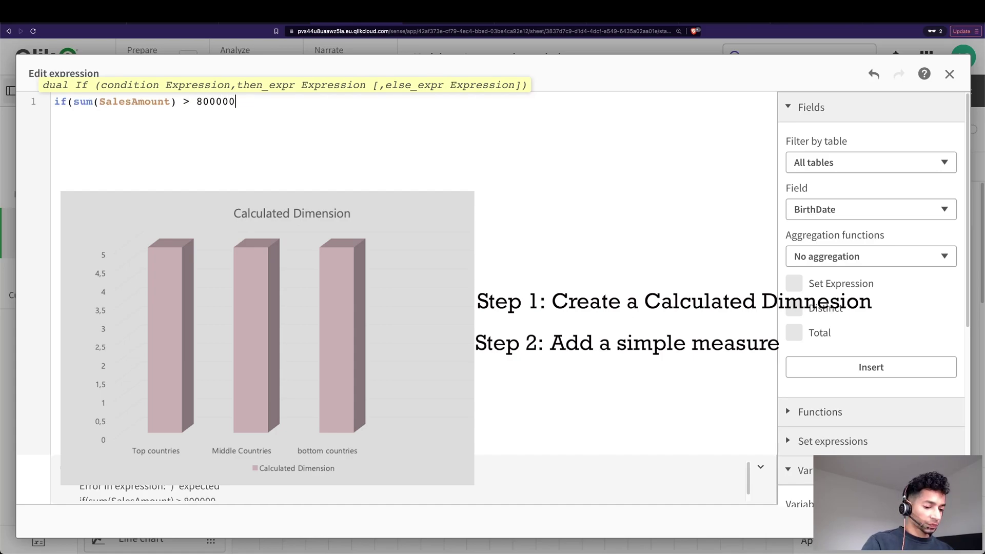
{"action": "type", "text": ", 'Top c"}
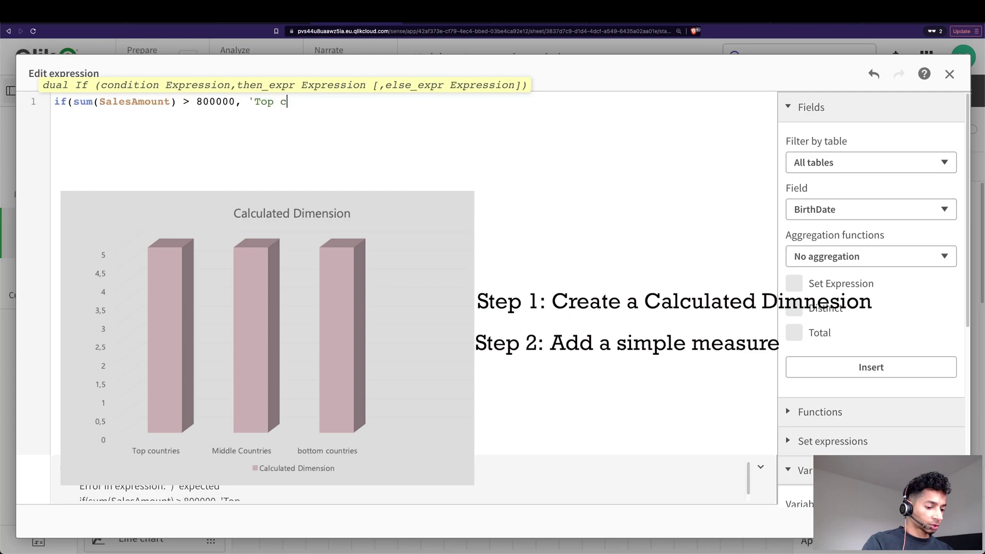
{"action": "type", "text": "ountries', if(sum(SalesAmount) >"}
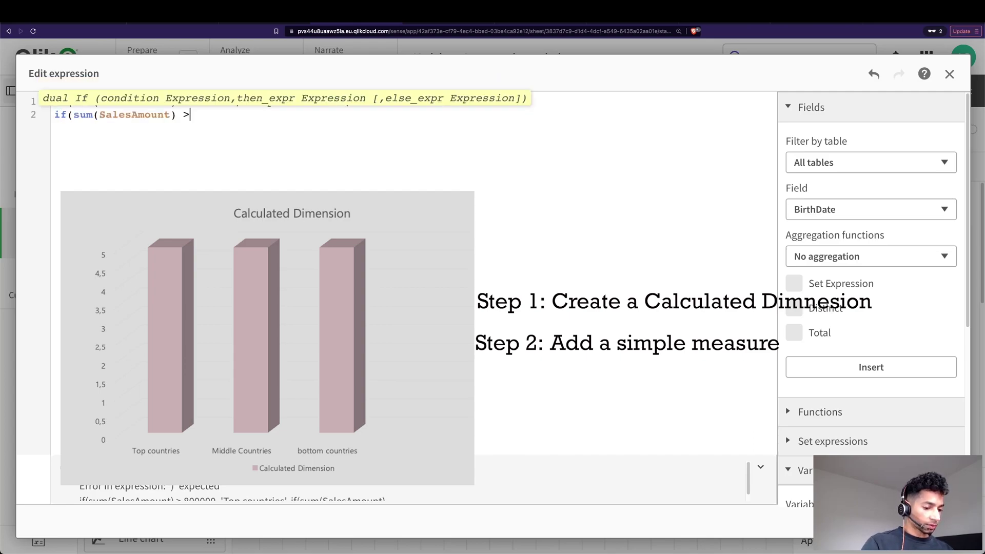
- Complete the nested second if condition with the threshold 100000 and the label 'Middle countries'
{"action": "type", "text": " 100000,'"}
{"action": "type", "text": "Middle countries')"}
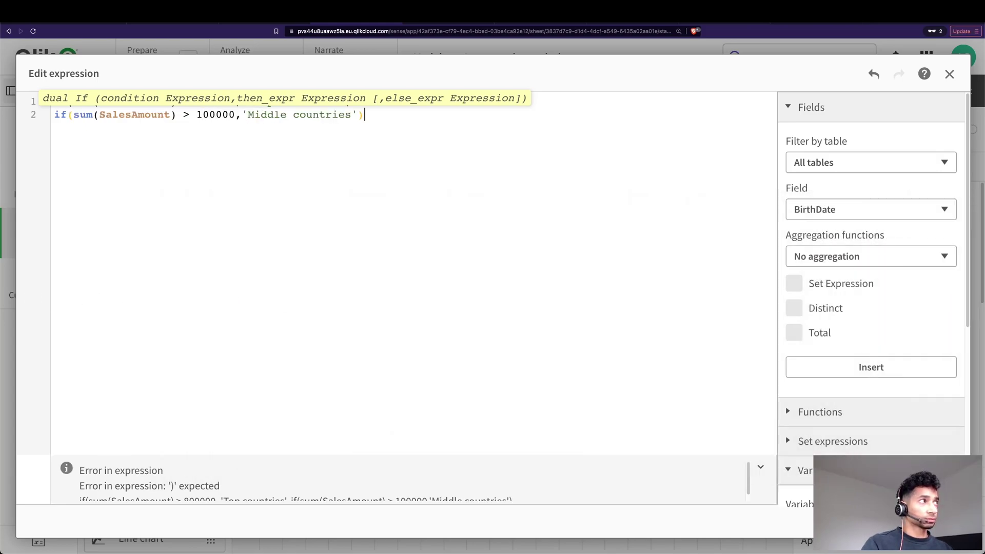
{"action": "key", "text": "BackSpace"}
{"action": "type", "text": ","}
- Add a third nested condition on a new line returning 'Bottom contries' when sum(SalesAmount) < 100000, and close all the ifs
{"action": "key", "text": "Return"}
{"action": "type", "text": "if("}
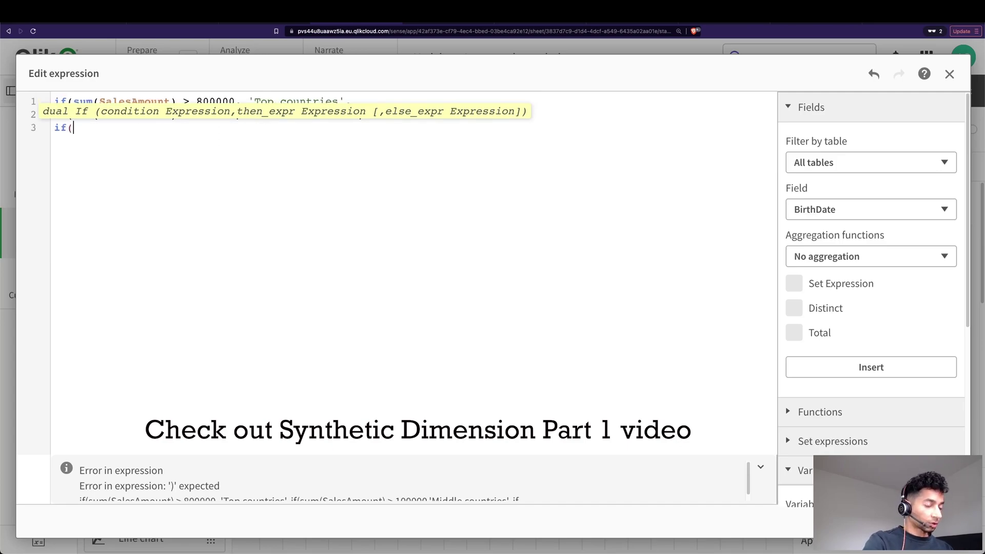
{"action": "type", "text": "sum"}
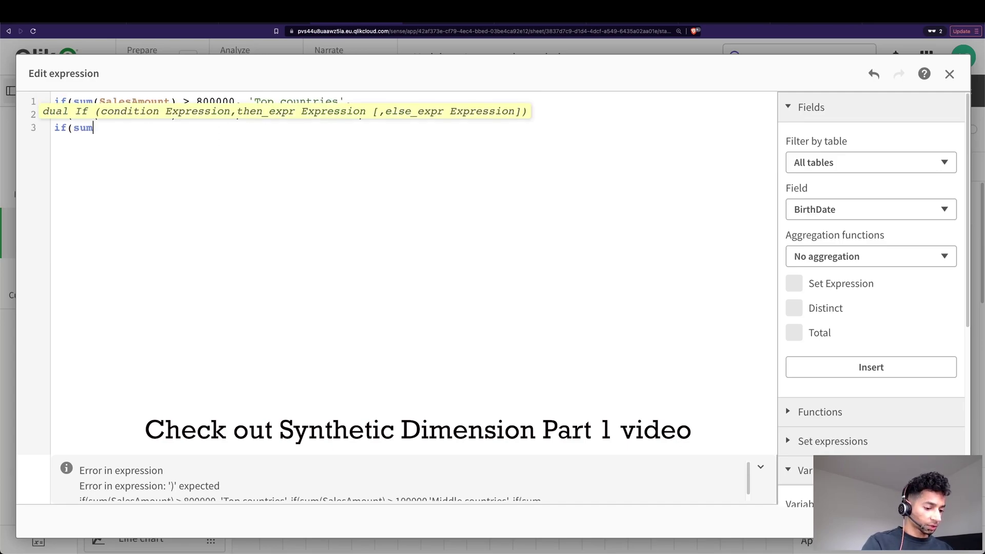
{"action": "type", "text": "(sales"}
{"action": "key", "text": "Return"}
{"action": "type", "text": ") < "}
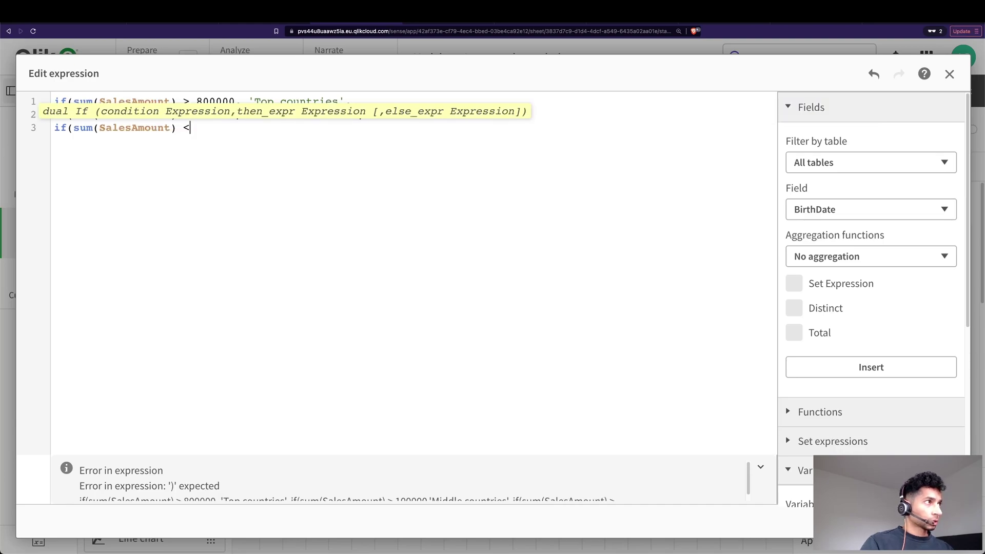
{"action": "type", "text": "100000"}
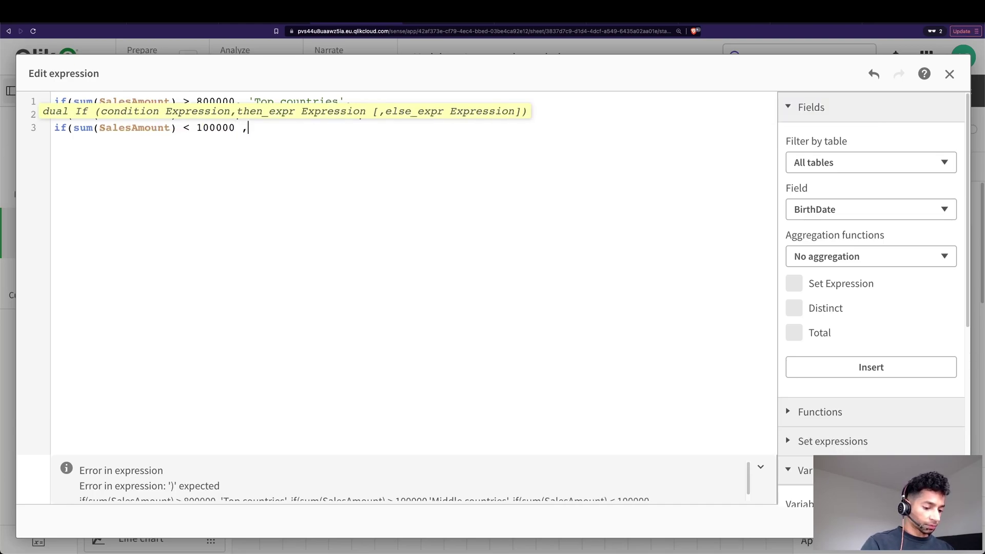
{"action": "type", "text": " , 'Bottom contries')))"}
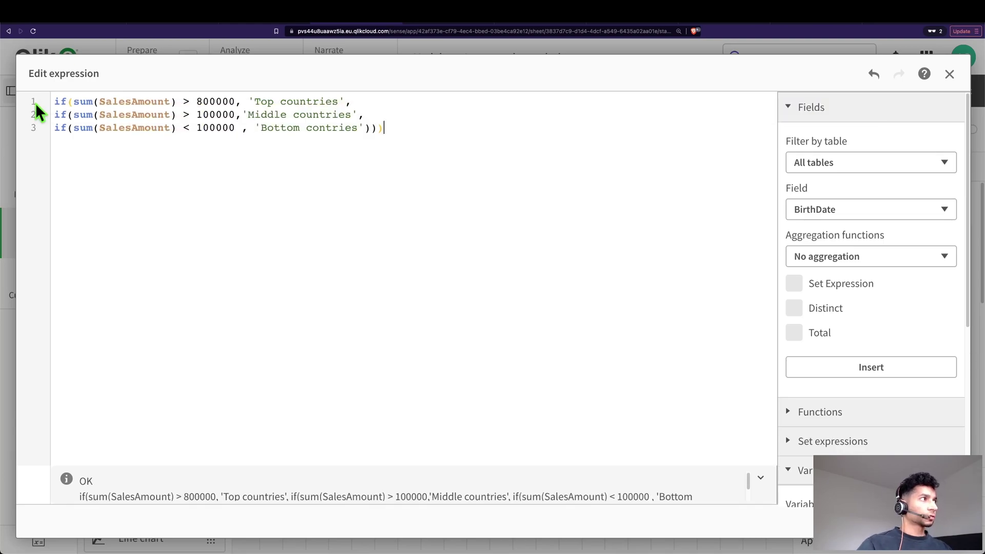
- Wrap the nested if expression in an aggr function grouped by the Country field
{"action": "left_click", "coordinate": [54, 101]}
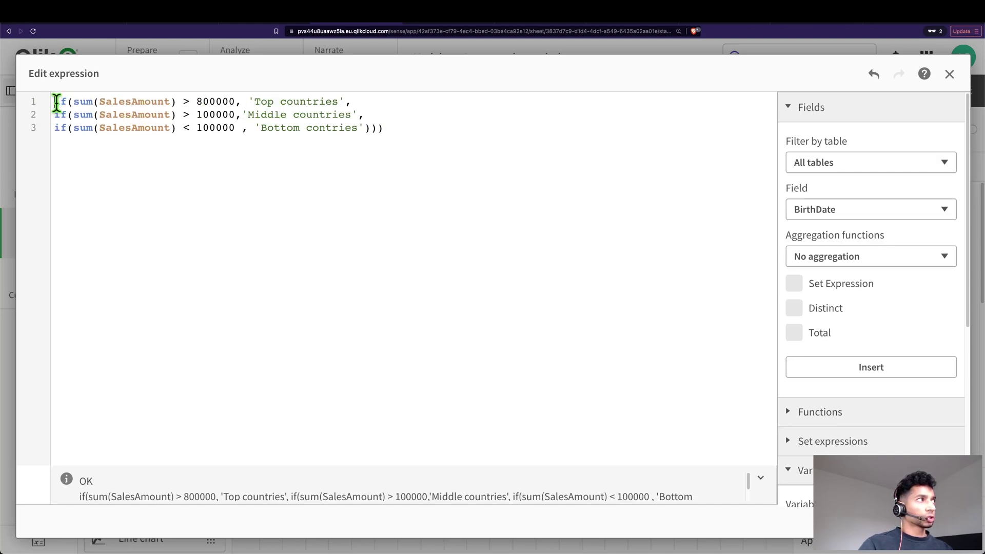
{"action": "type", "text": "aggr("}
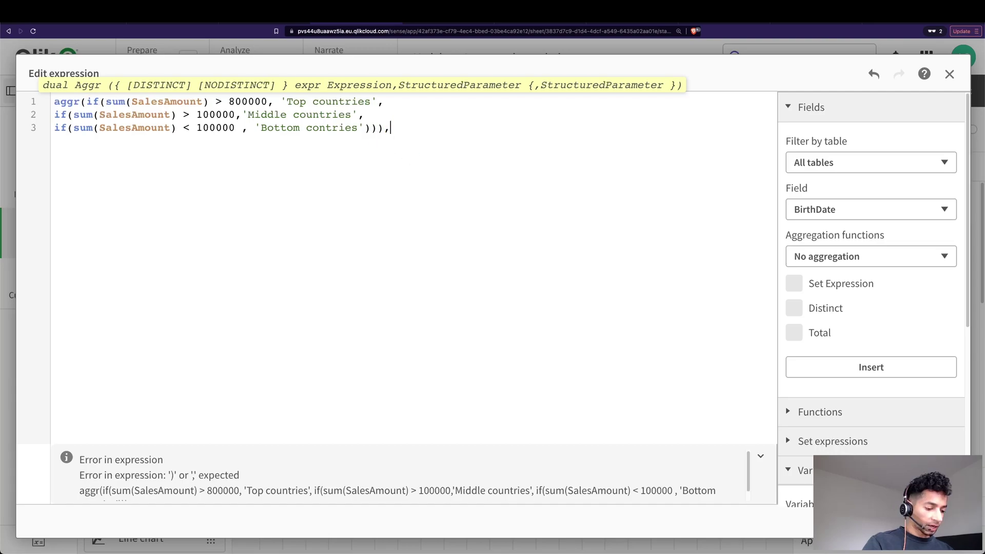
{"action": "type", "text": "coun"}
{"action": "key", "text": "Down"}
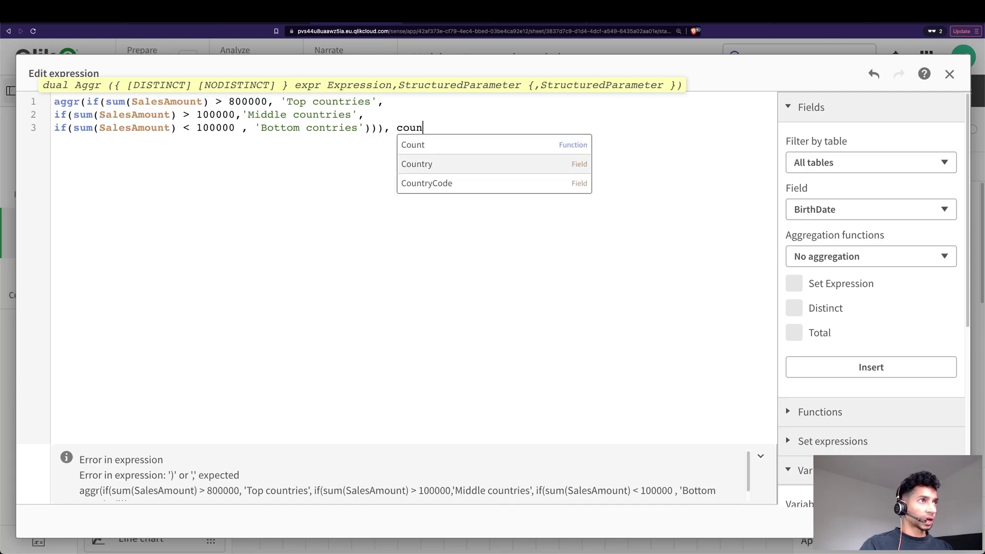
{"action": "key", "text": "Return"}
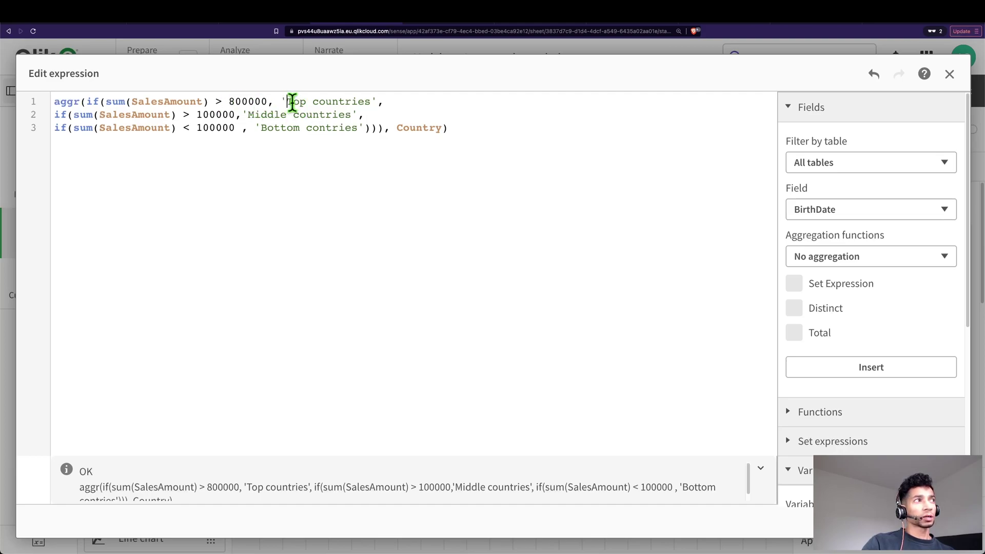
- Review the three group labels and the Country grouping, and apply the aggr expression as the bar chart's dimension
{"action": "left_click_drag", "start_coordinate": [286, 101], "coordinate": [368, 101]}
{"action": "left_click", "coordinate": [253, 114]}
{"action": "left_click_drag", "start_coordinate": [253, 114], "coordinate": [339, 115]}
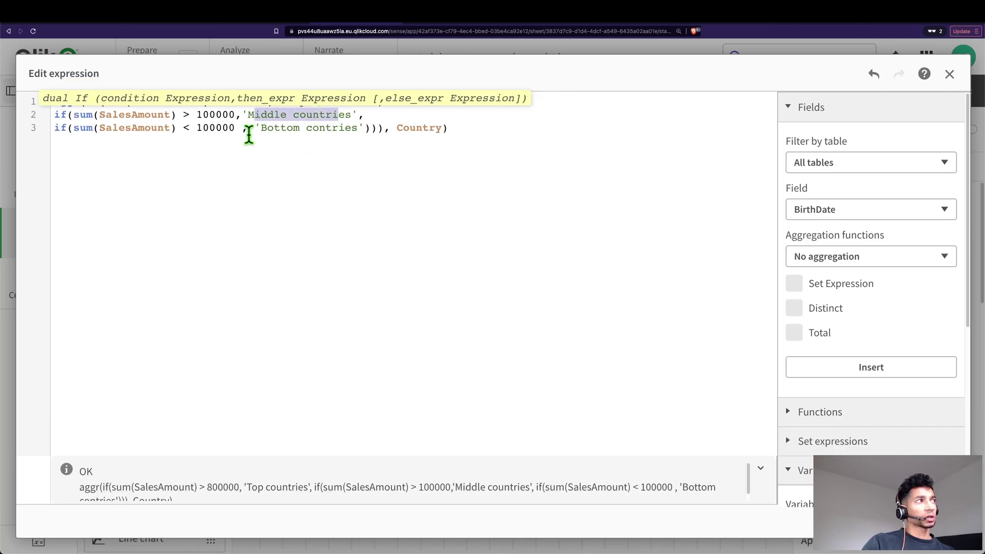
{"action": "left_click", "coordinate": [306, 128]}
{"action": "key", "text": "shift+End"}
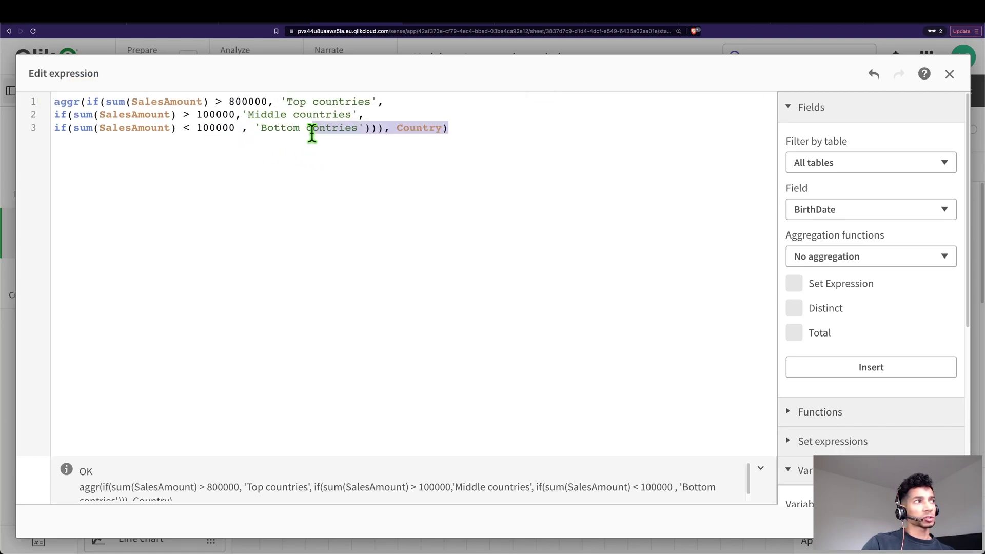
{"action": "left_click_drag", "start_coordinate": [311, 132], "coordinate": [293, 128]}
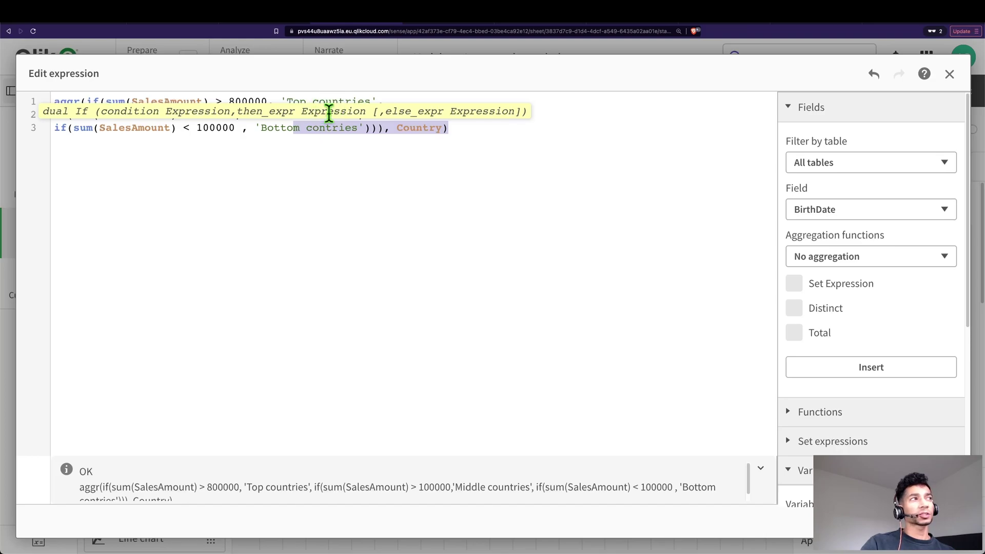
{"action": "left_click", "coordinate": [356, 182]}
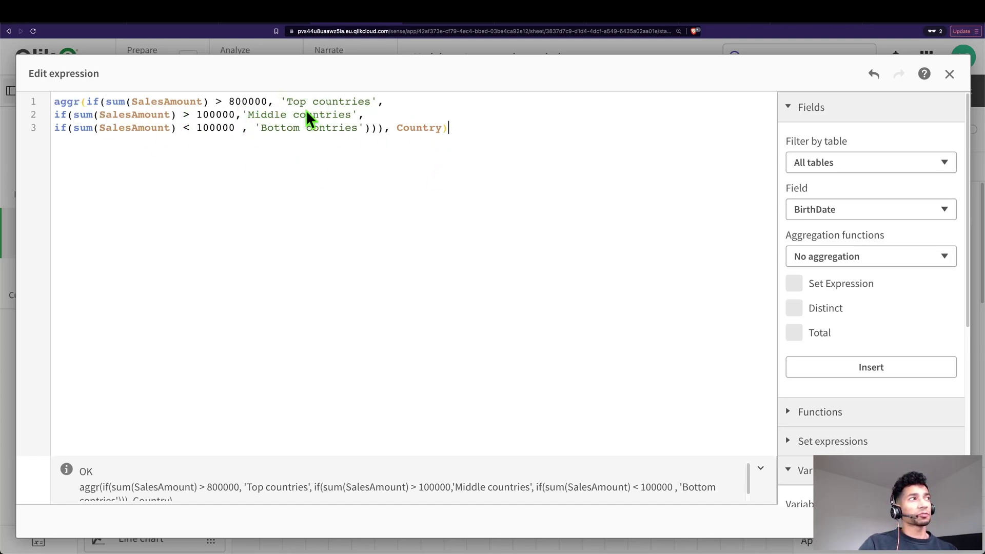
{"action": "left_click_drag", "start_coordinate": [396, 127], "coordinate": [440, 129]}
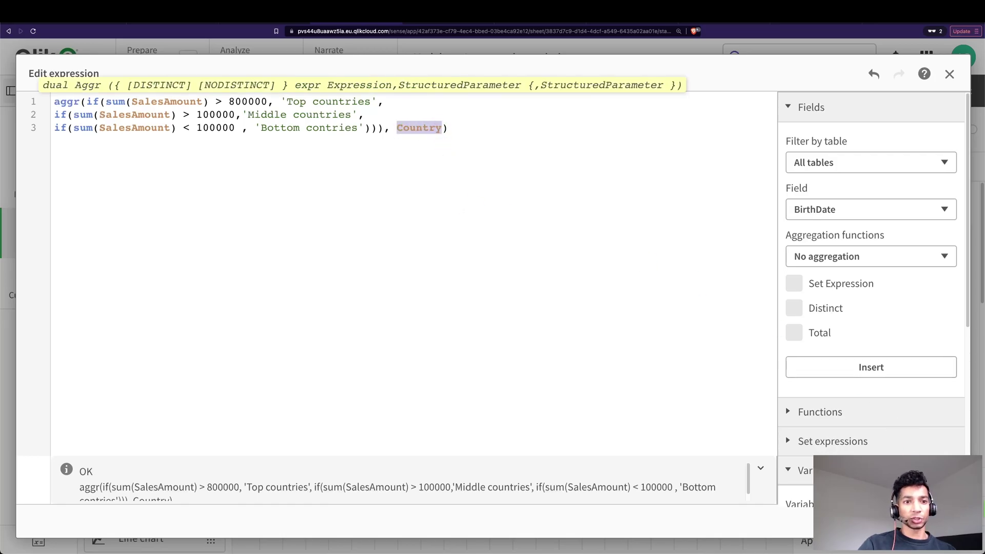
{"action": "left_click", "coordinate": [943, 520]}
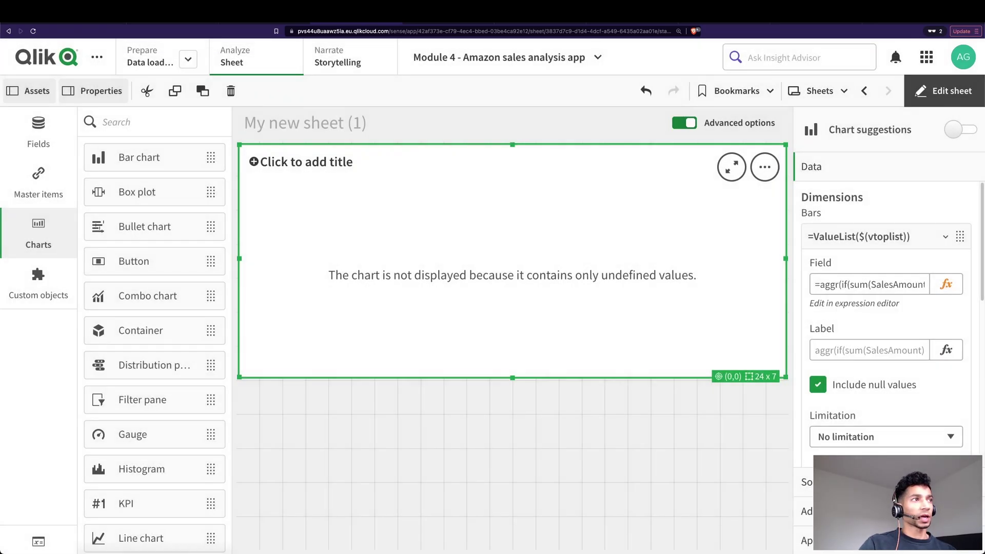
- Set the bar chart's measure expression to count( distinct Country) and apply it
{"action": "left_click", "coordinate": [888, 237]}
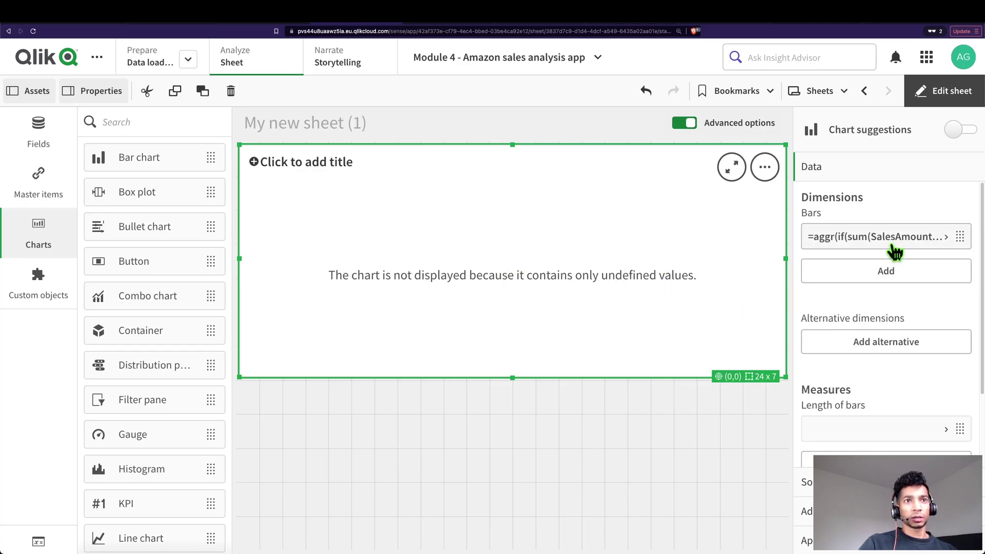
{"action": "left_click", "coordinate": [906, 431]}
{"action": "left_click", "coordinate": [946, 438]}
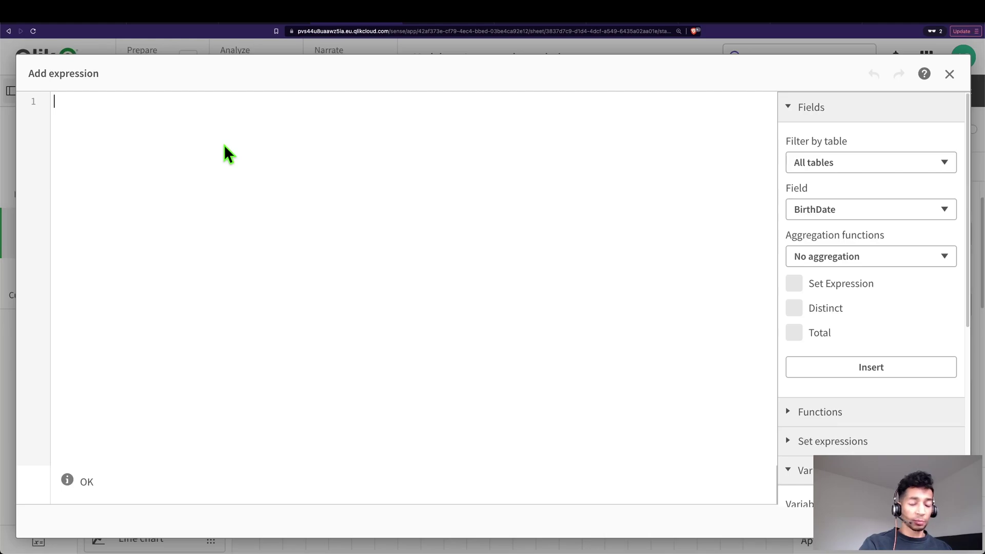
{"action": "type", "text": "co"}
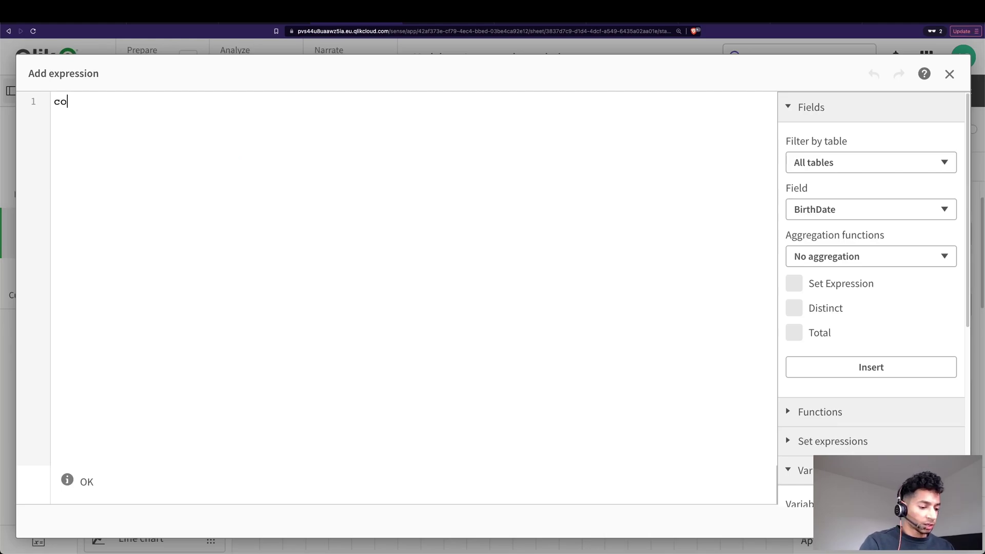
{"action": "type", "text": "unt( distinct coun"}
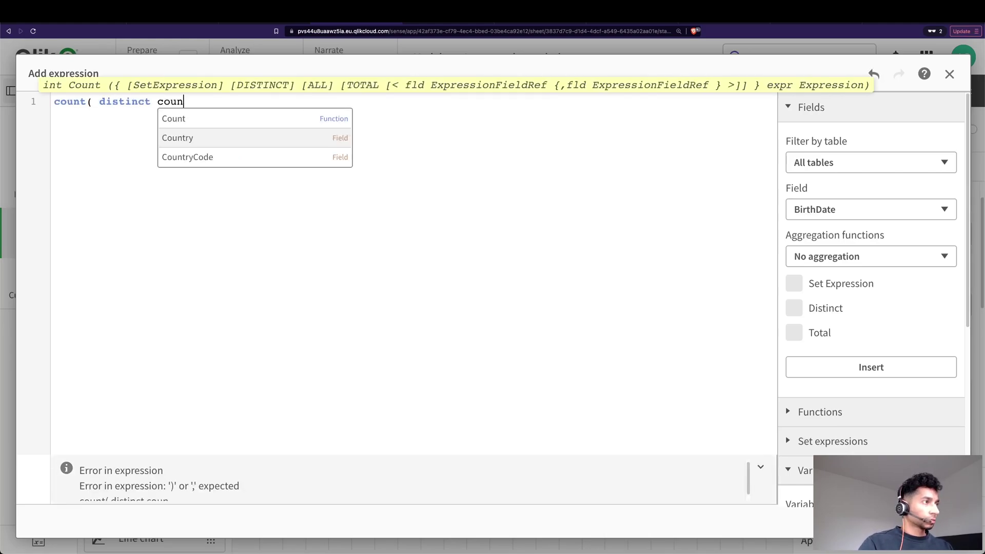
{"action": "key", "text": "Return"}
{"action": "type", "text": ")"}
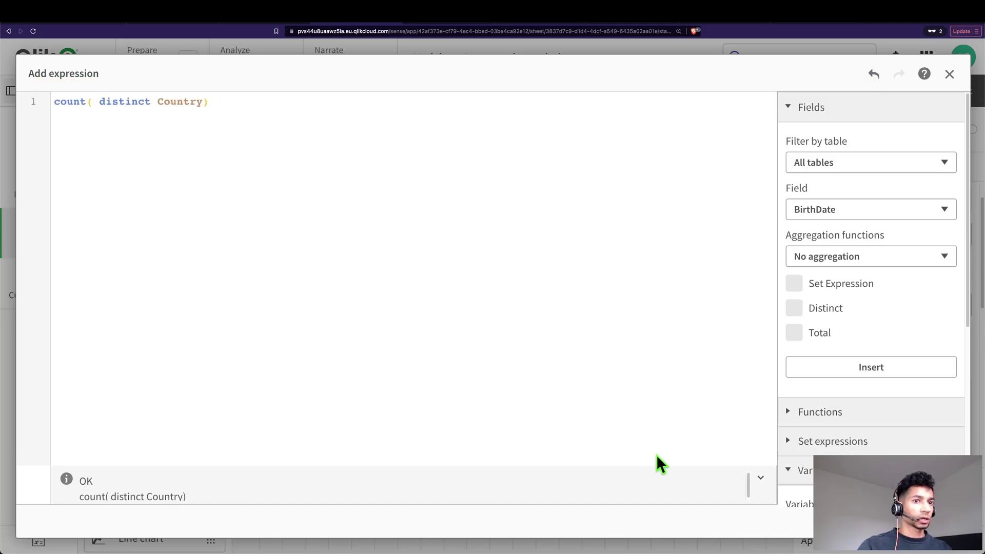
{"action": "left_click", "coordinate": [938, 521]}
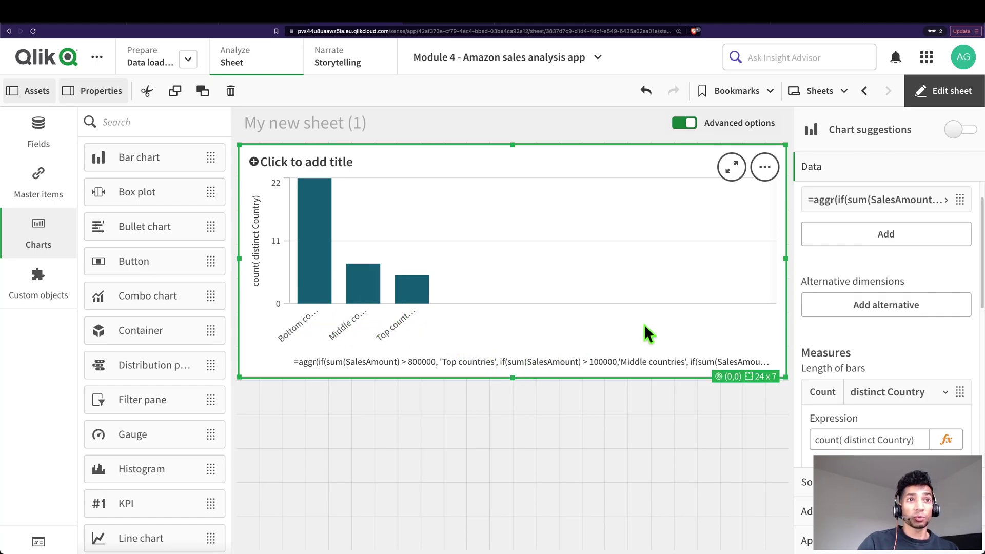
- Review the bar chart's distinct country count measure and return to the sheet
{"action": "left_click", "coordinate": [945, 439]}
{"action": "left_click_drag", "start_coordinate": [244, 104], "coordinate": [54, 101]}
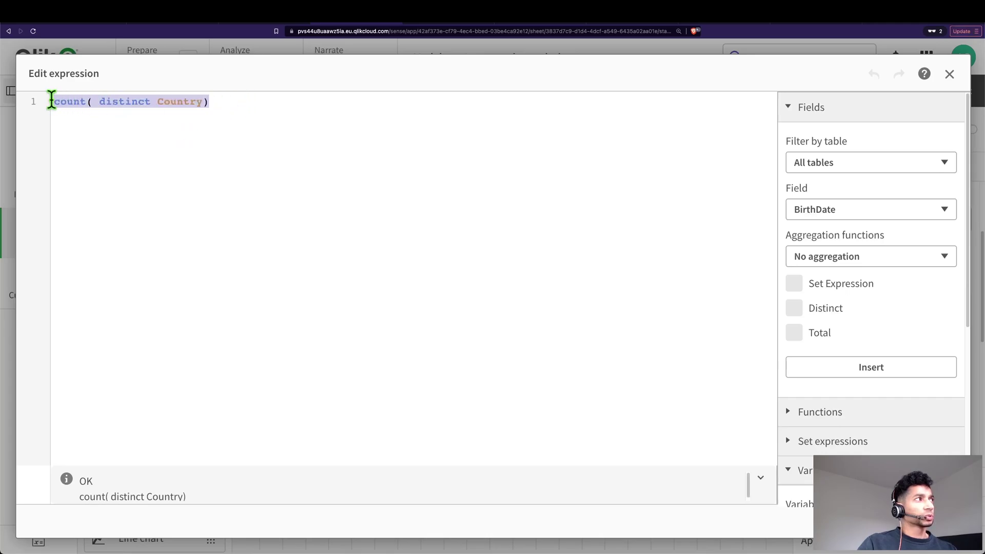
{"action": "left_click", "coordinate": [944, 521]}
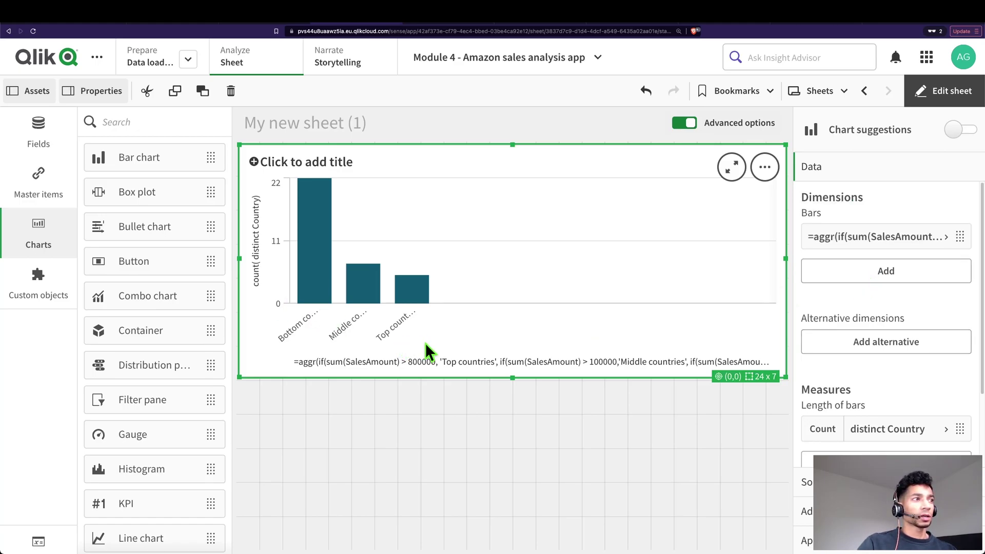
- Examine the sales conditions and group labels in the bar chart's calculated dimension expression
{"action": "left_click", "coordinate": [874, 237]}
{"action": "left_click", "coordinate": [946, 285]}
{"action": "left_click_drag", "start_coordinate": [106, 102], "coordinate": [374, 103]}
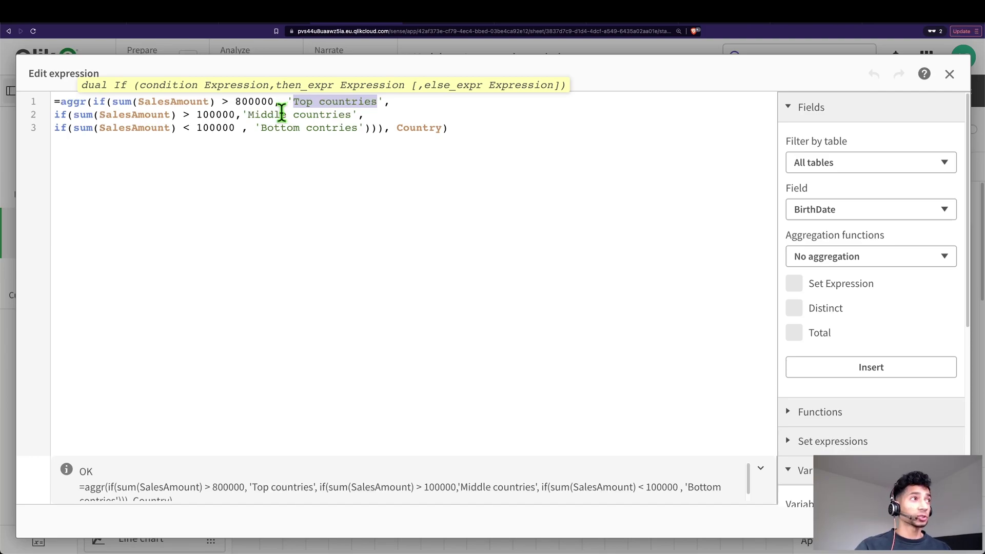
{"action": "left_click", "coordinate": [469, 127]}
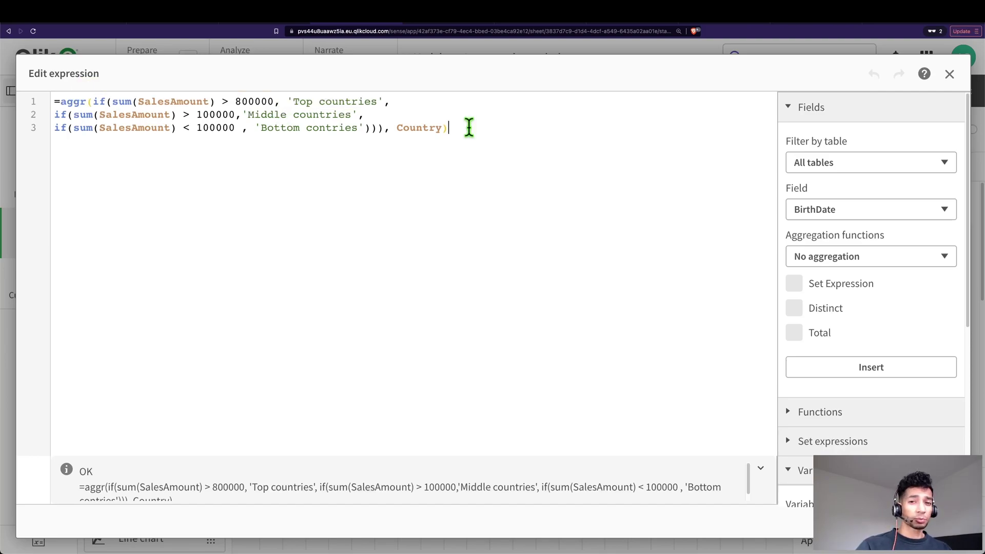